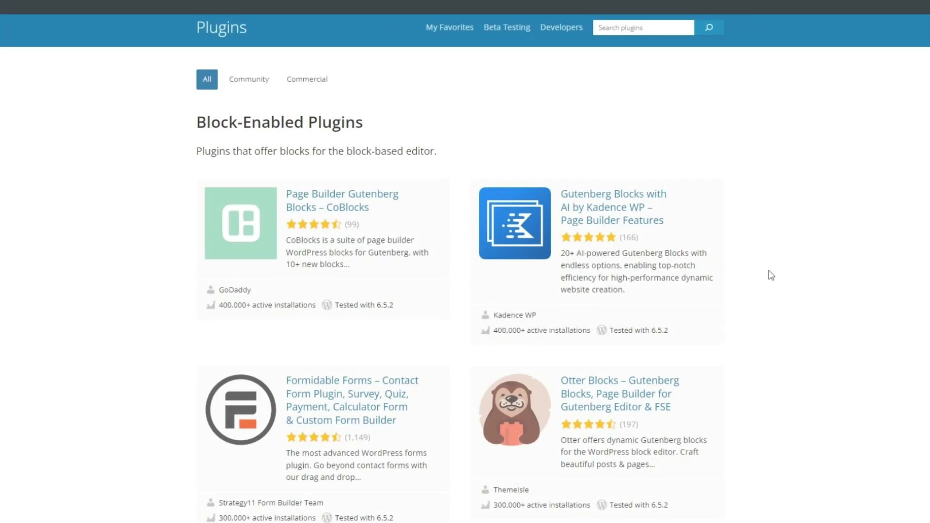
{"action": "scroll", "coordinate": [768, 274], "scroll_direction": "down", "scroll_amount": 1}
{"action": "scroll", "coordinate": [772, 269], "scroll_direction": "down", "scroll_amount": 3}
{"action": "scroll", "coordinate": [776, 271], "scroll_direction": "down", "scroll_amount": 3}
{"action": "scroll", "coordinate": [776, 271], "scroll_direction": "down", "scroll_amount": 3}
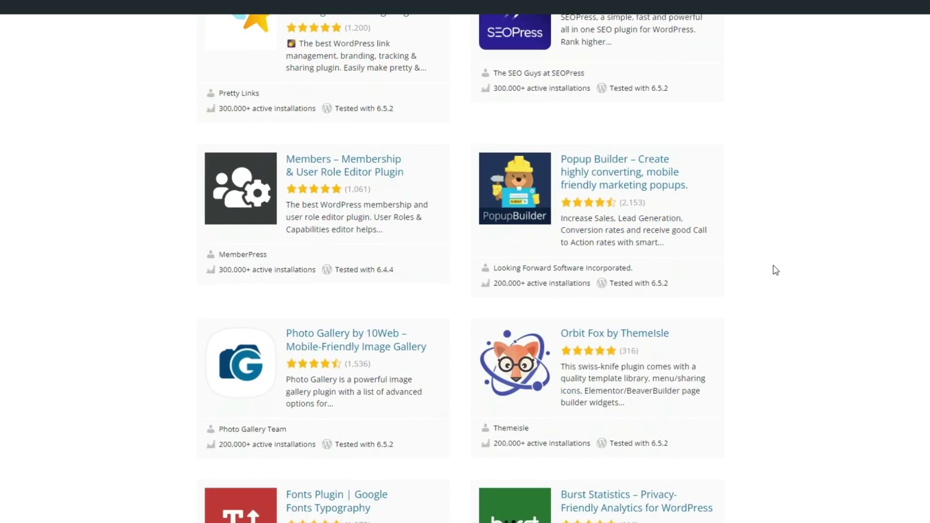
{"action": "scroll", "coordinate": [775, 270], "scroll_direction": "down", "scroll_amount": 3}
{"action": "scroll", "coordinate": [776, 271], "scroll_direction": "down", "scroll_amount": 3}
{"action": "scroll", "coordinate": [775, 270], "scroll_direction": "down", "scroll_amount": 3}
{"action": "scroll", "coordinate": [776, 270], "scroll_direction": "up", "scroll_amount": 1}
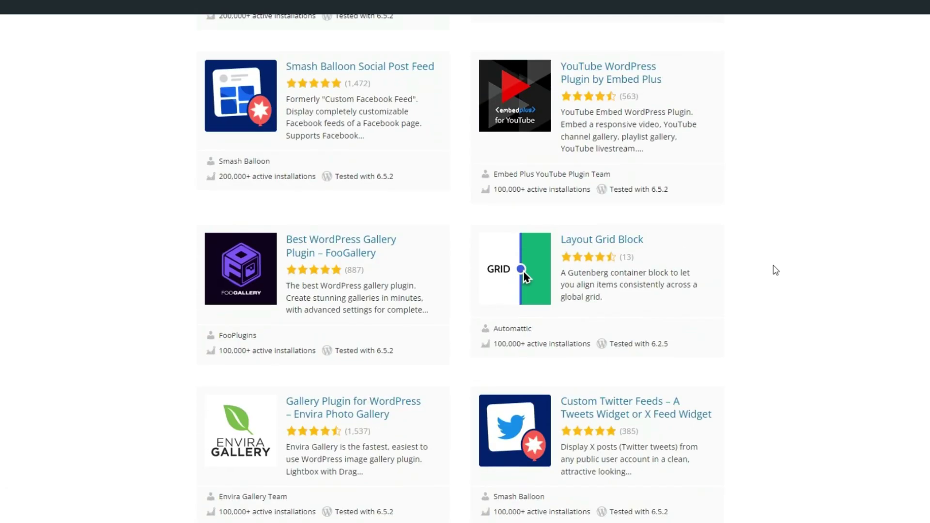
{"action": "scroll", "coordinate": [775, 271], "scroll_direction": "up", "scroll_amount": 5}
{"action": "scroll", "coordinate": [776, 270], "scroll_direction": "up", "scroll_amount": 2}
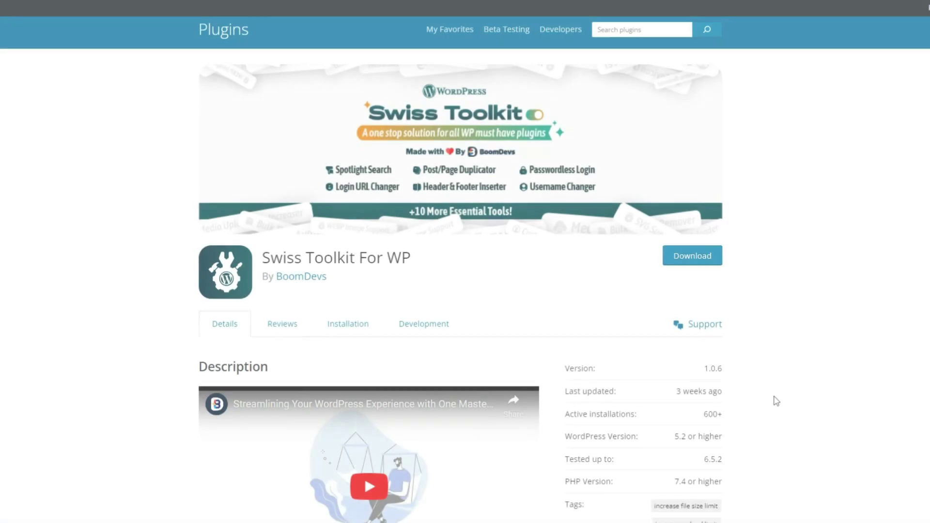
{"action": "scroll", "coordinate": [748, 305], "scroll_direction": "down", "scroll_amount": 3}
{"action": "scroll", "coordinate": [751, 306], "scroll_direction": "down", "scroll_amount": 3}
{"action": "scroll", "coordinate": [750, 306], "scroll_direction": "down", "scroll_amount": 3}
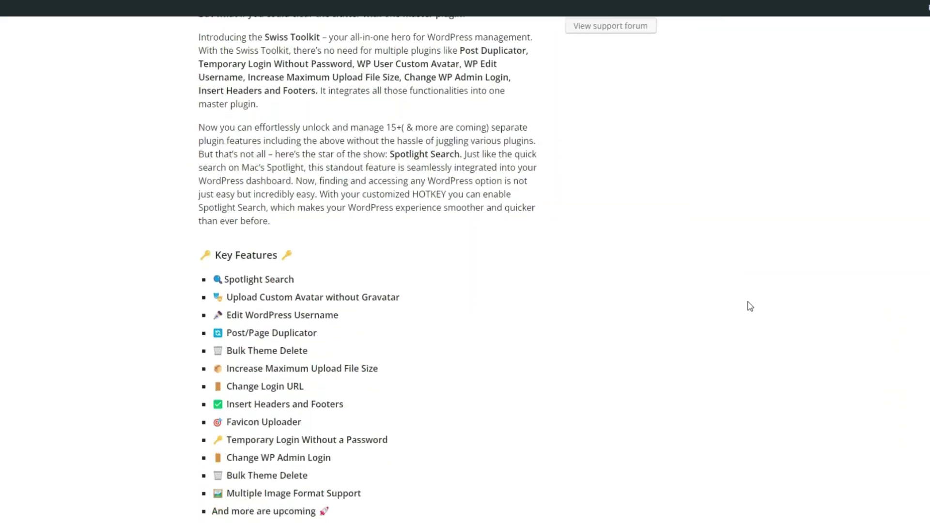
{"action": "scroll", "coordinate": [750, 306], "scroll_direction": "down", "scroll_amount": 5}
{"action": "scroll", "coordinate": [750, 306], "scroll_direction": "down", "scroll_amount": 5}
{"action": "scroll", "coordinate": [751, 305], "scroll_direction": "down", "scroll_amount": 5}
{"action": "scroll", "coordinate": [750, 306], "scroll_direction": "down", "scroll_amount": 3}
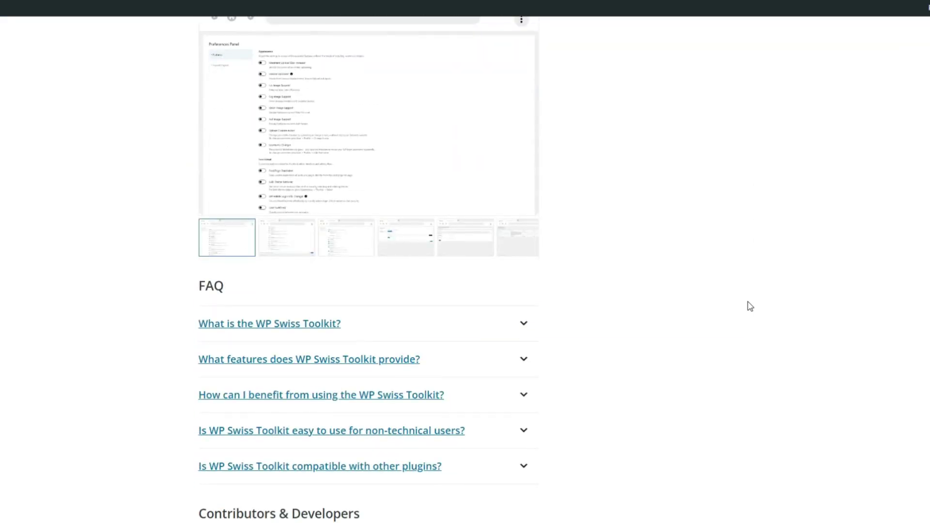
{"action": "scroll", "coordinate": [750, 306], "scroll_direction": "up", "scroll_amount": 5}
{"action": "scroll", "coordinate": [750, 306], "scroll_direction": "up", "scroll_amount": 5}
{"action": "scroll", "coordinate": [750, 306], "scroll_direction": "up", "scroll_amount": 5}
{"action": "scroll", "coordinate": [750, 306], "scroll_direction": "up", "scroll_amount": 3}
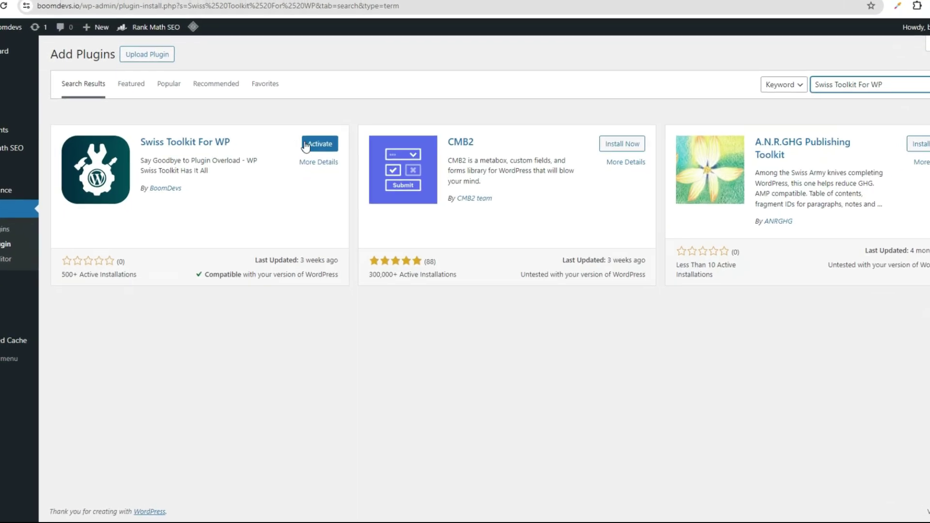
Activate Swiss Toolkit For WP and use its spotlight search to reach Installed Plugins
{"action": "left_click", "coordinate": [333, 167]}
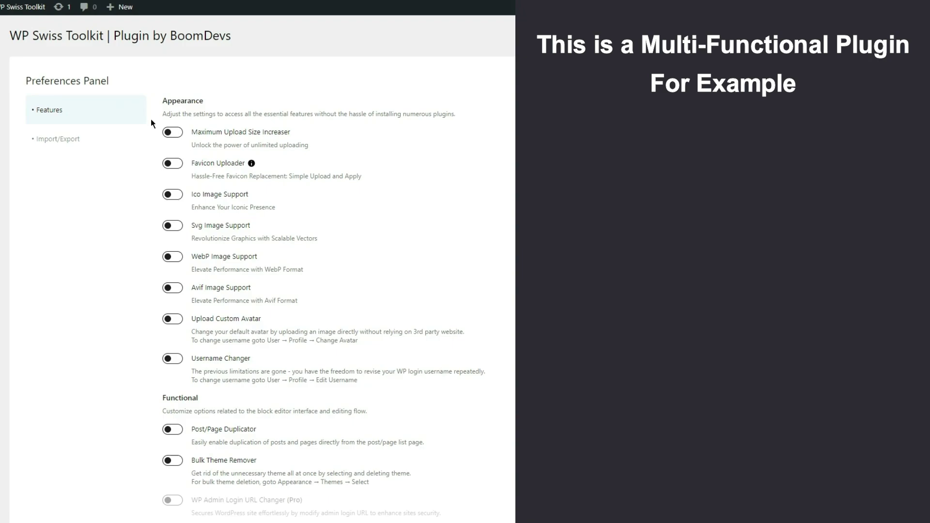
{"action": "key", "text": "ctrl+space"}
{"action": "type", "text": "plugin"}
{"action": "left_click", "coordinate": [86, 238]}
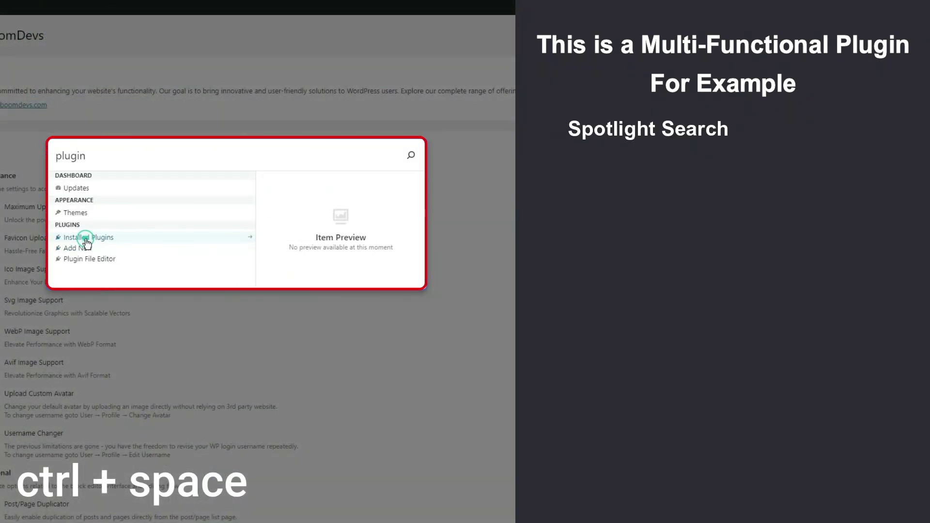
{"action": "scroll", "coordinate": [240, 191], "scroll_direction": "down", "scroll_amount": 10}
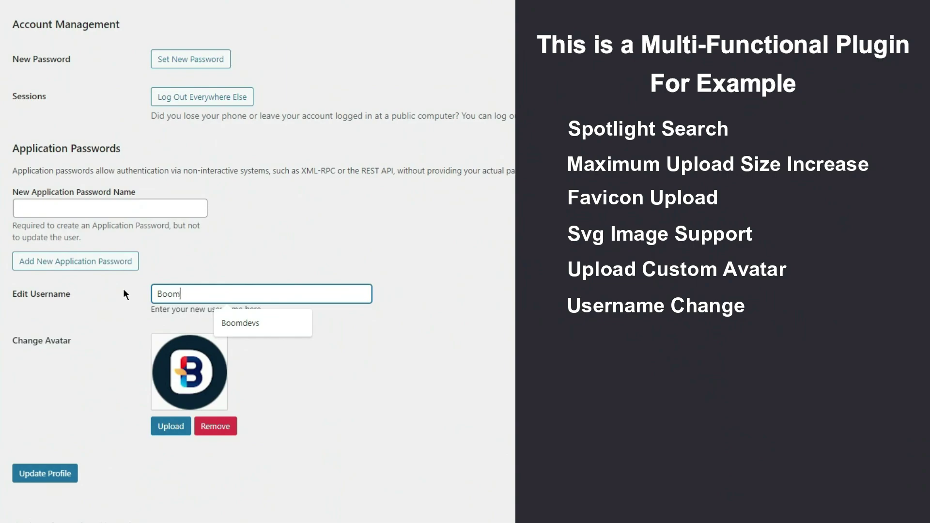
{"action": "type", "text": "devs"}
Save the new username and avatar, clear the login slug, and add a Google tag snippet
{"action": "left_click", "coordinate": [45, 473]}
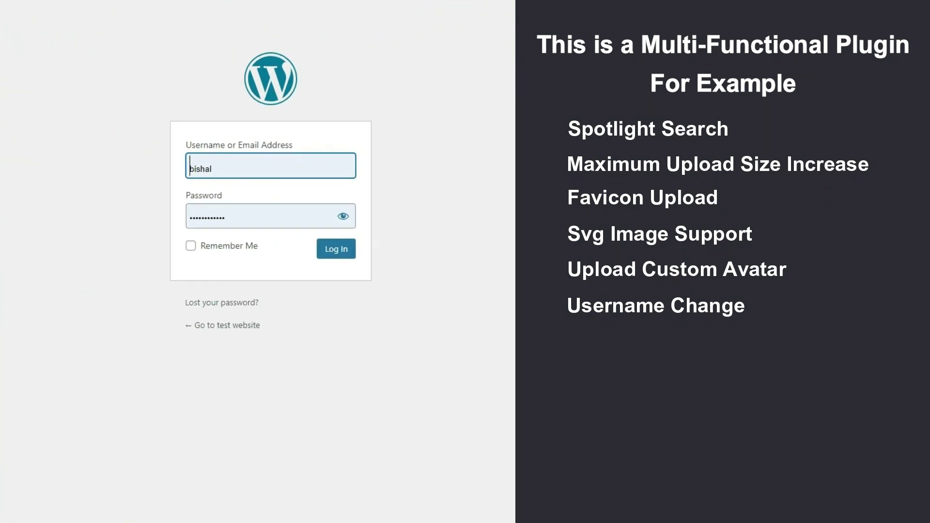
{"action": "type", "text": "boomdevs"}
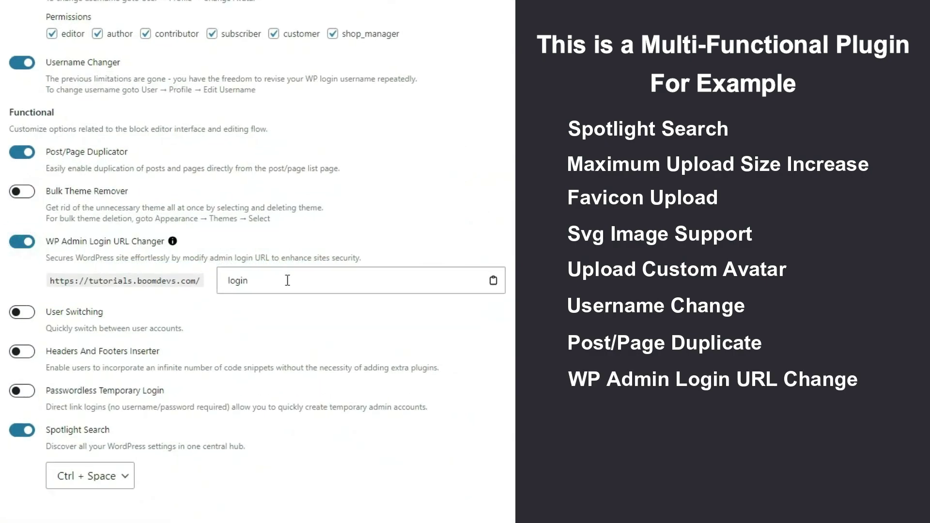
{"action": "key", "text": "ctrl+a"}
{"action": "type", "text": "B"}
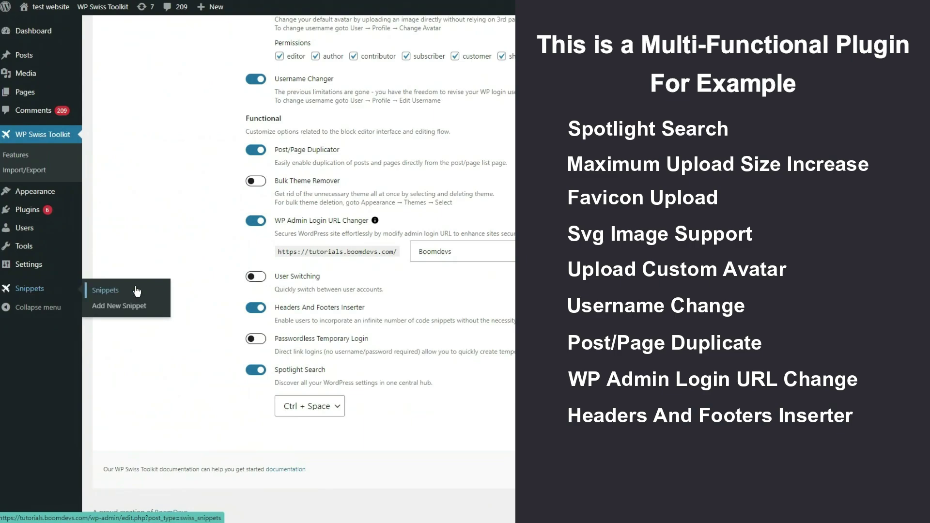
{"action": "left_click", "coordinate": [138, 289]}
{"action": "left_click", "coordinate": [195, 35]}
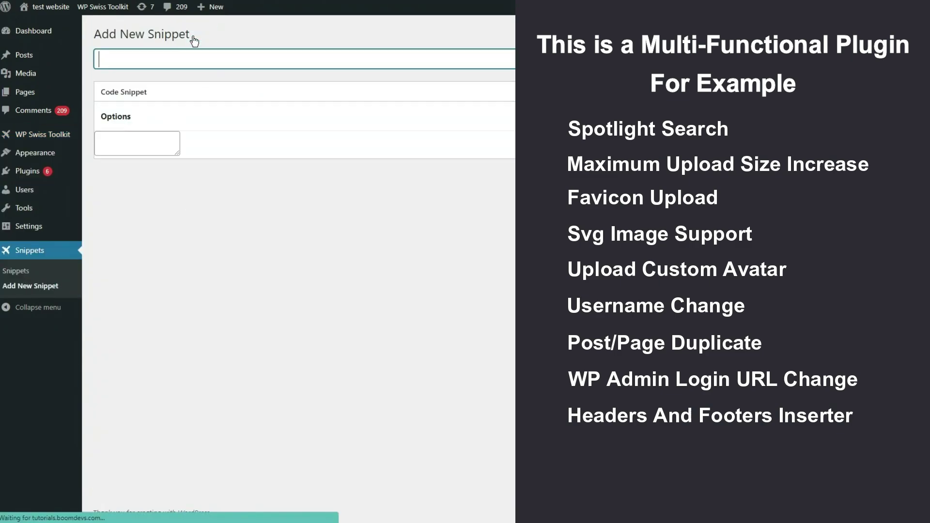
{"action": "type", "text": "Google Tag"}
{"action": "left_click", "coordinate": [261, 145]}
{"action": "type", "text": "<!-- Google tag (gtag.js) --> <script async src=\"https://www.googletagmanager.com/gtag/js?id=G-91GGKPH2BW\"></script> <script>   window.dataLayer = window.dataLayer || [];   function gtag(){dataLayer.push(arguments);}   gtag('js', new Date());    gtag('config', 'G-91GSDFH2BW'); </script>"}
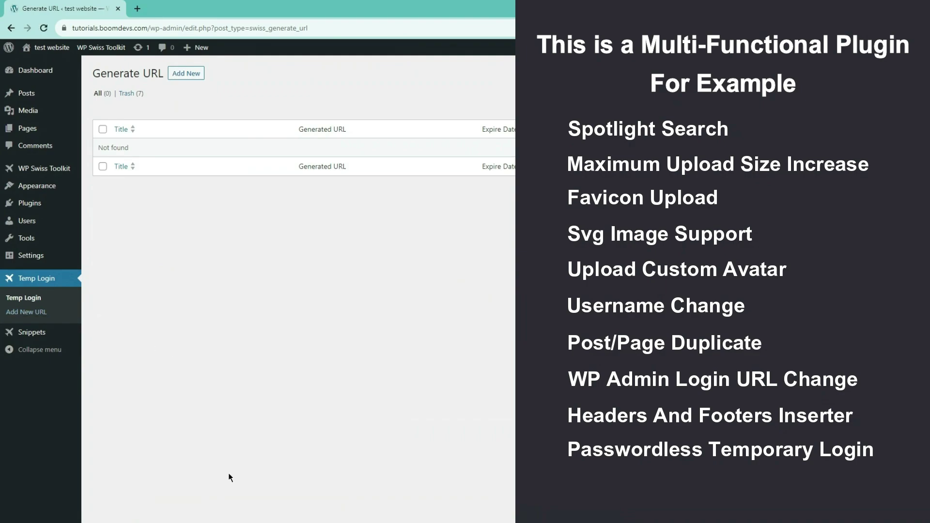
Create and save a temporary login URL, then switch into the second user account
{"action": "left_click", "coordinate": [186, 73]}
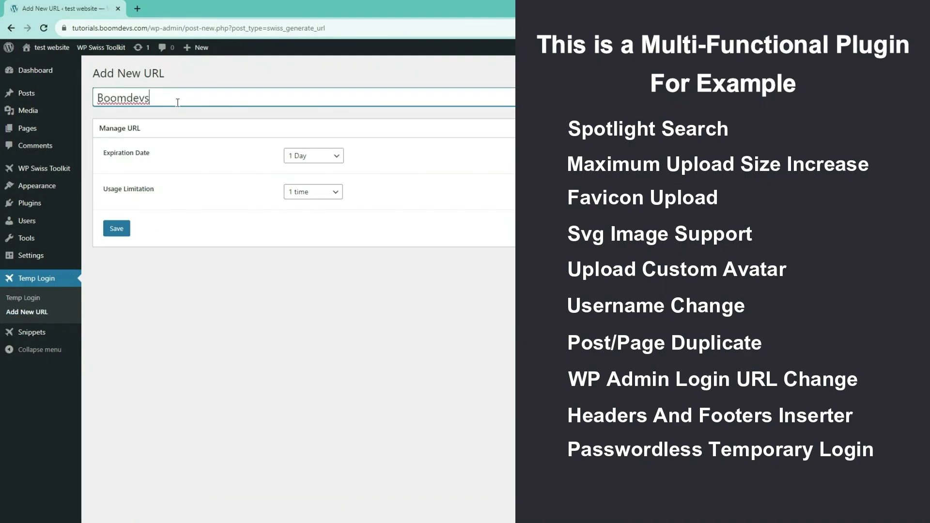
{"action": "left_click", "coordinate": [116, 228]}
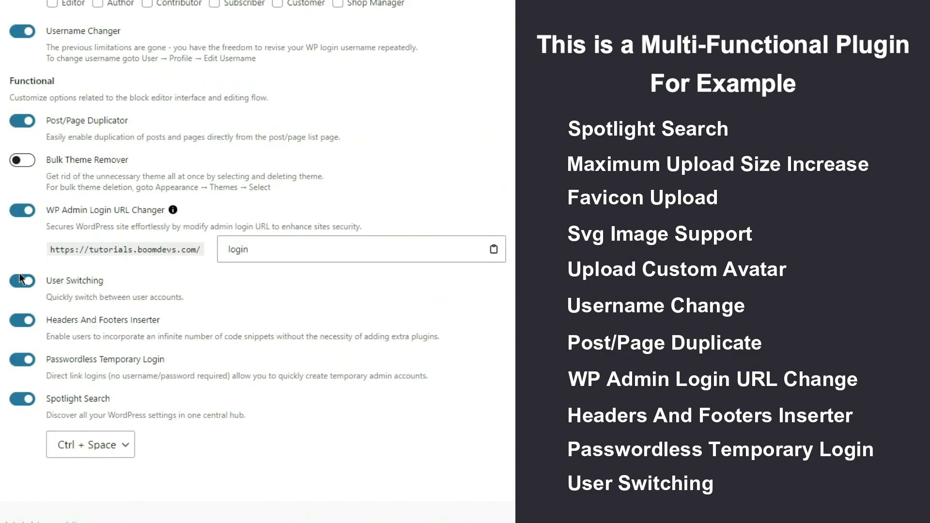
{"action": "left_click", "coordinate": [160, 223]}
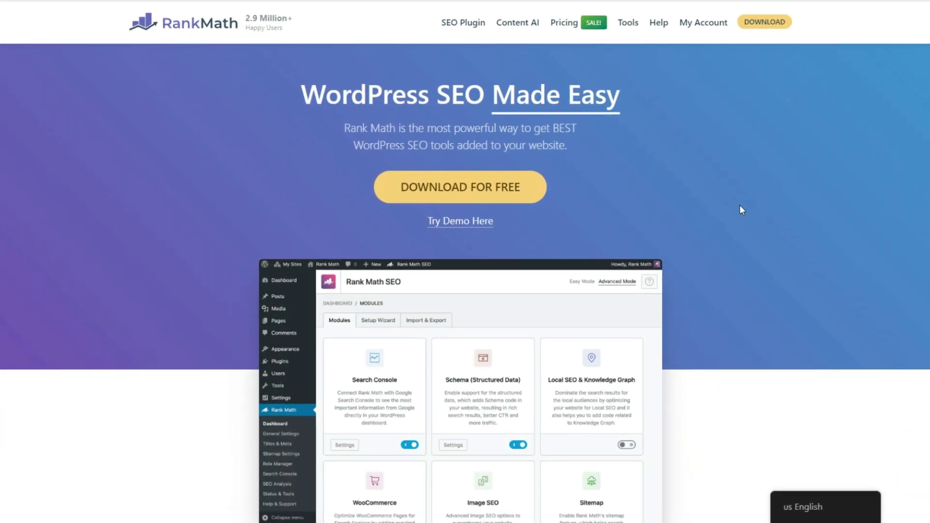
{"action": "scroll", "coordinate": [664, 246], "scroll_direction": "down", "scroll_amount": 2}
{"action": "scroll", "coordinate": [664, 245], "scroll_direction": "down", "scroll_amount": 5}
{"action": "scroll", "coordinate": [665, 245], "scroll_direction": "down", "scroll_amount": 2}
{"action": "scroll", "coordinate": [664, 247], "scroll_direction": "down", "scroll_amount": 3}
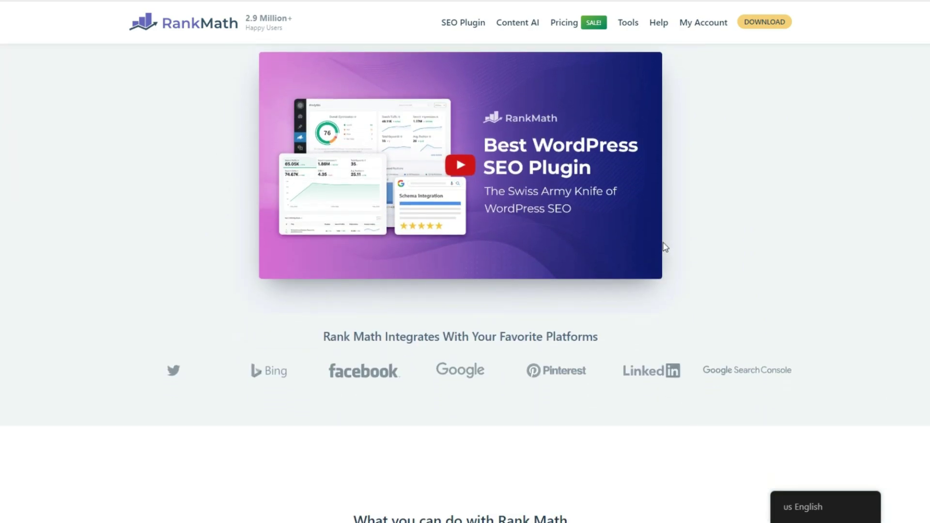
{"action": "scroll", "coordinate": [664, 247], "scroll_direction": "down", "scroll_amount": 4}
{"action": "scroll", "coordinate": [664, 248], "scroll_direction": "down", "scroll_amount": 3}
{"action": "scroll", "coordinate": [664, 248], "scroll_direction": "down", "scroll_amount": 4}
{"action": "scroll", "coordinate": [664, 247], "scroll_direction": "down", "scroll_amount": 4}
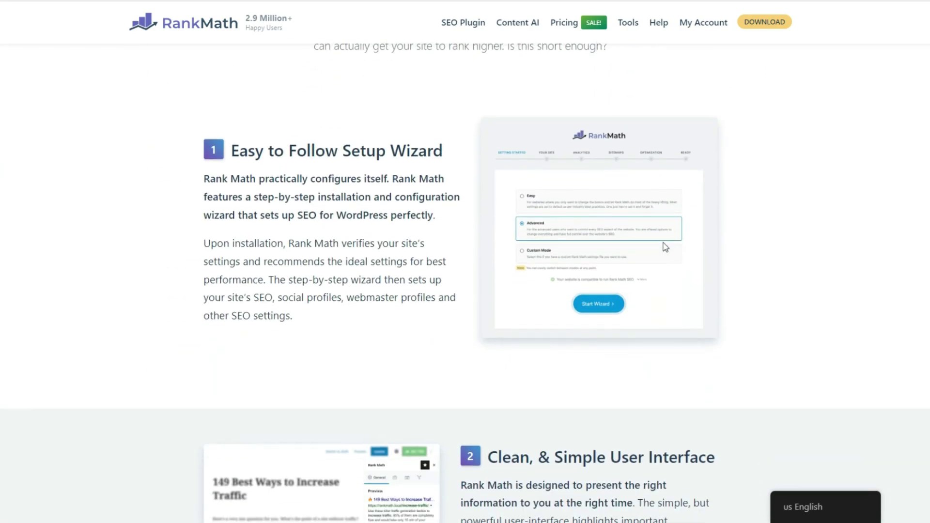
{"action": "scroll", "coordinate": [663, 247], "scroll_direction": "down", "scroll_amount": 4}
{"action": "scroll", "coordinate": [664, 247], "scroll_direction": "down", "scroll_amount": 2}
{"action": "scroll", "coordinate": [664, 248], "scroll_direction": "down", "scroll_amount": 1}
{"action": "scroll", "coordinate": [664, 247], "scroll_direction": "down", "scroll_amount": 3}
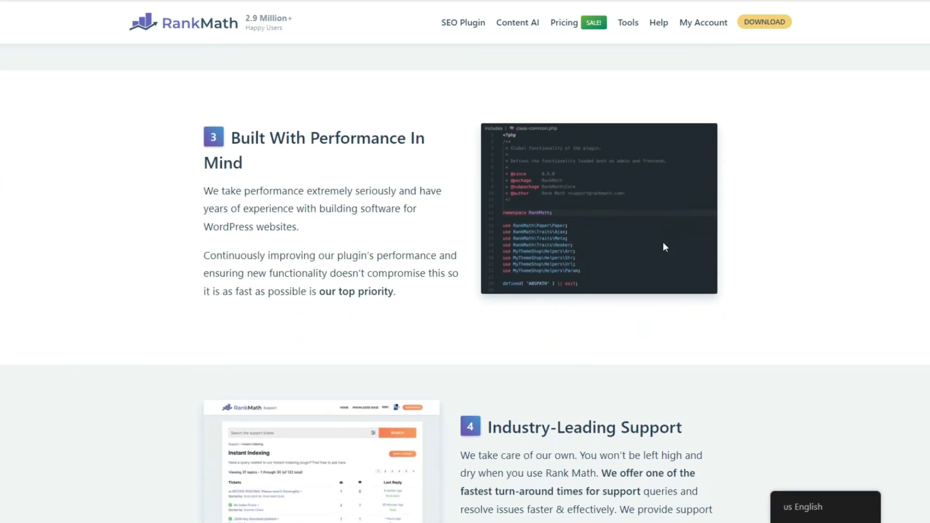
{"action": "scroll", "coordinate": [663, 245], "scroll_direction": "down", "scroll_amount": 1}
{"action": "scroll", "coordinate": [663, 246], "scroll_direction": "down", "scroll_amount": 5}
{"action": "scroll", "coordinate": [663, 245], "scroll_direction": "down", "scroll_amount": 3}
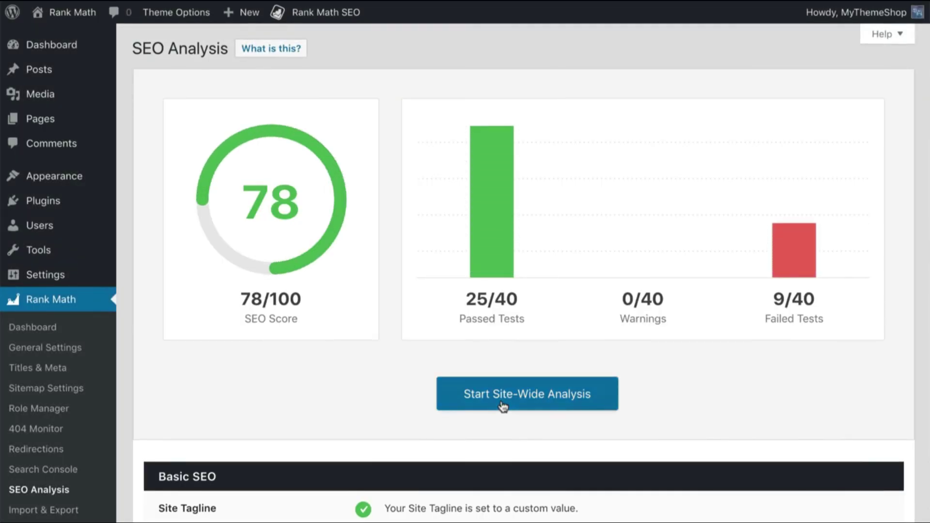
{"action": "scroll", "coordinate": [501, 404], "scroll_direction": "down", "scroll_amount": 4}
{"action": "scroll", "coordinate": [500, 404], "scroll_direction": "down", "scroll_amount": 3}
{"action": "scroll", "coordinate": [501, 401], "scroll_direction": "down", "scroll_amount": 3}
{"action": "scroll", "coordinate": [501, 401], "scroll_direction": "down", "scroll_amount": 3}
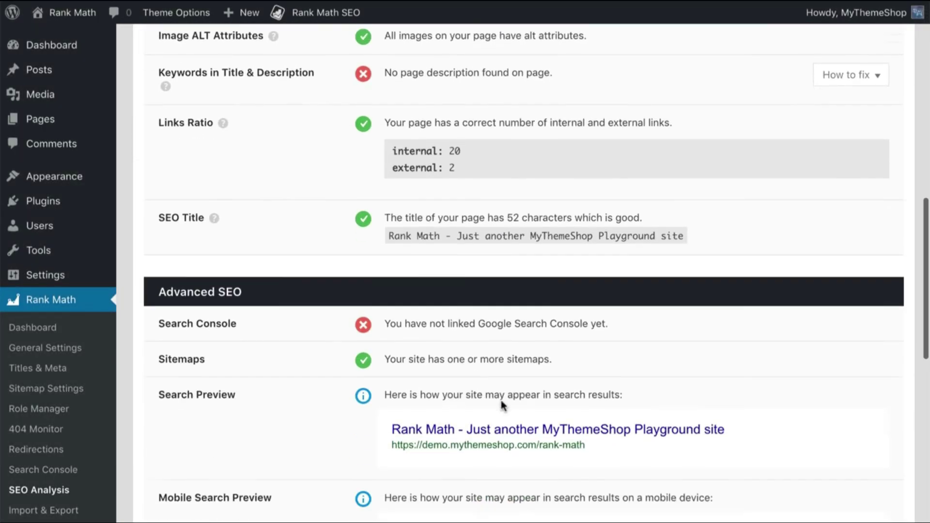
{"action": "scroll", "coordinate": [500, 400], "scroll_direction": "down", "scroll_amount": 3}
{"action": "scroll", "coordinate": [501, 401], "scroll_direction": "down", "scroll_amount": 3}
{"action": "scroll", "coordinate": [501, 405], "scroll_direction": "down", "scroll_amount": 3}
{"action": "scroll", "coordinate": [501, 405], "scroll_direction": "down", "scroll_amount": 3}
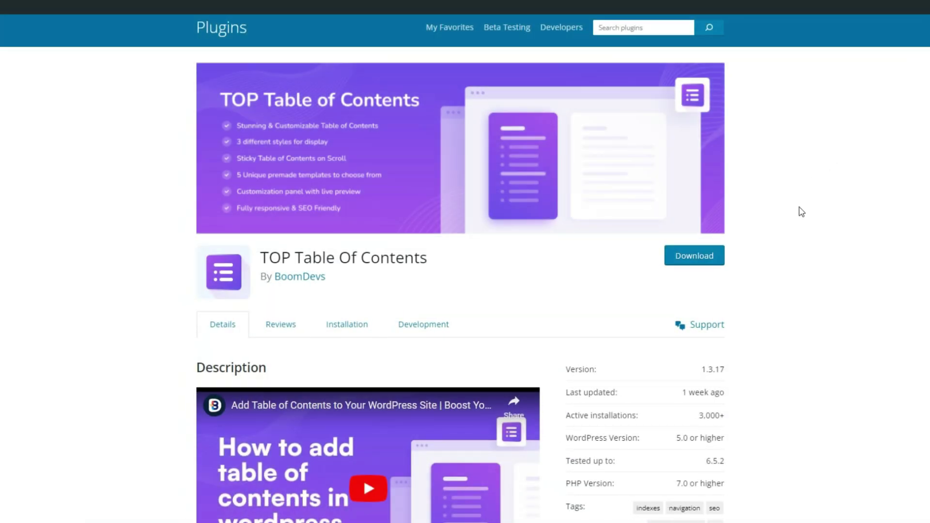
{"action": "scroll", "coordinate": [792, 232], "scroll_direction": "down", "scroll_amount": 2}
{"action": "scroll", "coordinate": [787, 251], "scroll_direction": "down", "scroll_amount": 2}
{"action": "scroll", "coordinate": [787, 252], "scroll_direction": "down", "scroll_amount": 3}
{"action": "scroll", "coordinate": [787, 251], "scroll_direction": "down", "scroll_amount": 3}
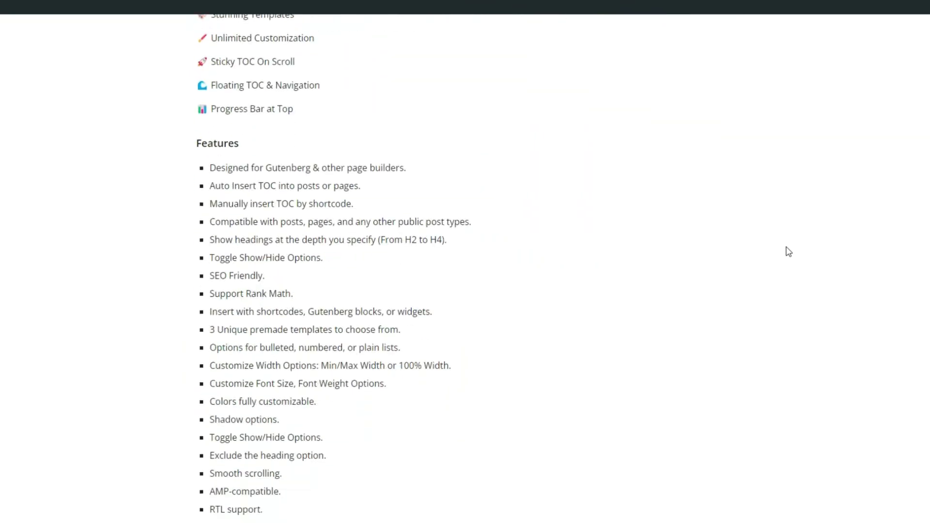
{"action": "scroll", "coordinate": [787, 252], "scroll_direction": "down", "scroll_amount": 3}
{"action": "scroll", "coordinate": [788, 251], "scroll_direction": "down", "scroll_amount": 3}
{"action": "scroll", "coordinate": [787, 252], "scroll_direction": "down", "scroll_amount": 3}
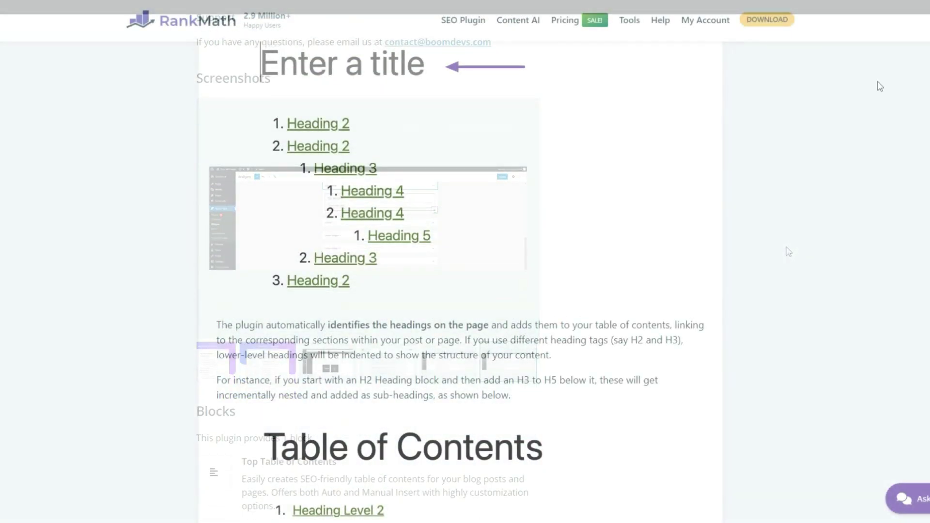
{"action": "scroll", "coordinate": [745, 225], "scroll_direction": "down", "scroll_amount": 1}
{"action": "scroll", "coordinate": [742, 217], "scroll_direction": "down", "scroll_amount": 4}
{"action": "scroll", "coordinate": [743, 216], "scroll_direction": "down", "scroll_amount": 1}
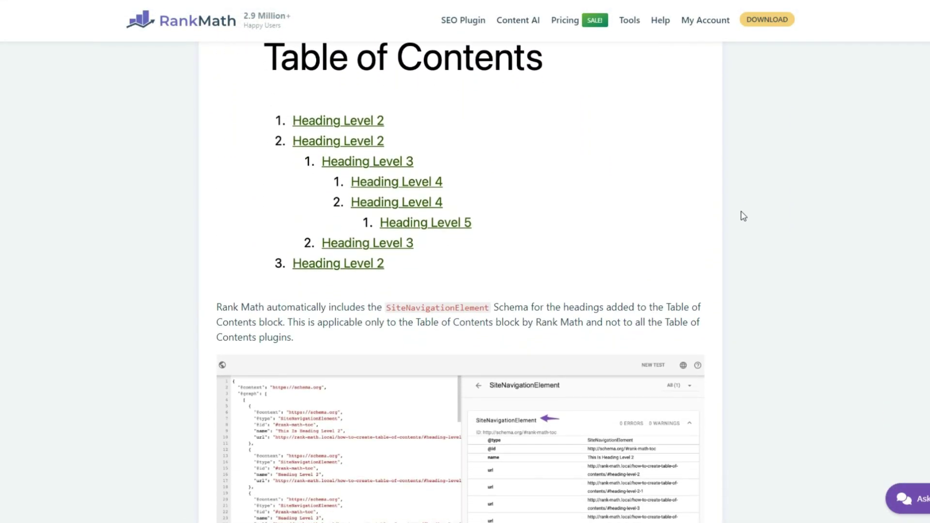
{"action": "scroll", "coordinate": [743, 216], "scroll_direction": "down", "scroll_amount": 2}
{"action": "scroll", "coordinate": [743, 216], "scroll_direction": "down", "scroll_amount": 4}
{"action": "scroll", "coordinate": [743, 216], "scroll_direction": "down", "scroll_amount": 4}
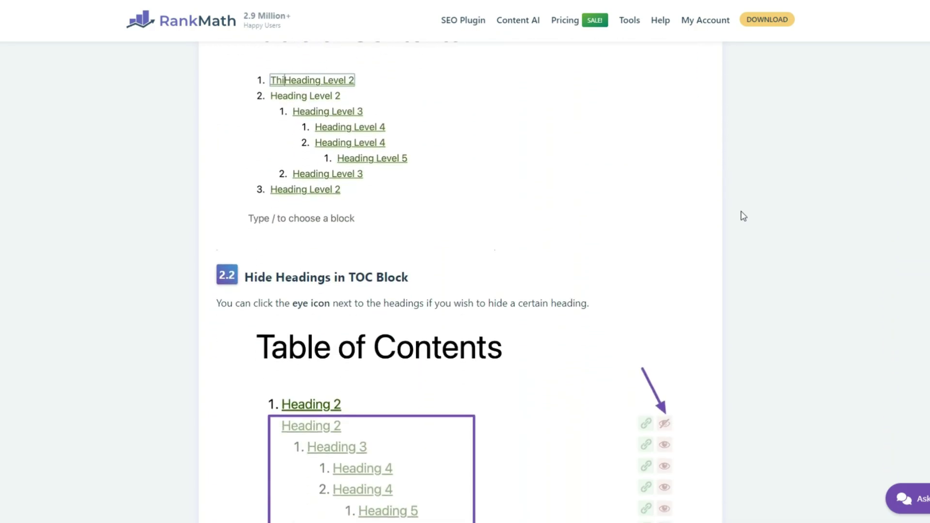
{"action": "scroll", "coordinate": [743, 216], "scroll_direction": "up", "scroll_amount": 1}
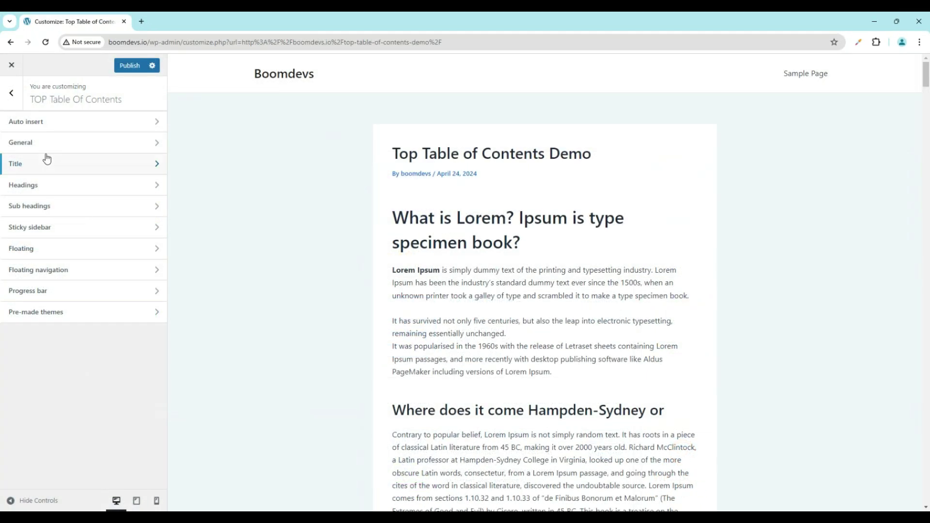
Enable auto-insert of the table of contents into Posts and check the sticky sidebar settings
{"action": "left_click", "coordinate": [43, 121]}
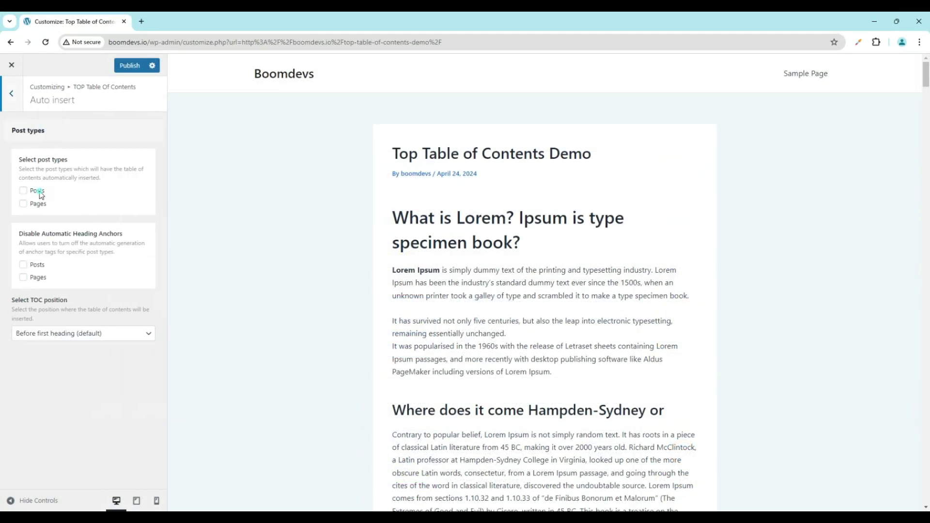
{"action": "scroll", "coordinate": [278, 267], "scroll_direction": "down", "scroll_amount": 5}
{"action": "scroll", "coordinate": [461, 278], "scroll_direction": "down", "scroll_amount": 5}
{"action": "scroll", "coordinate": [460, 278], "scroll_direction": "down", "scroll_amount": 3}
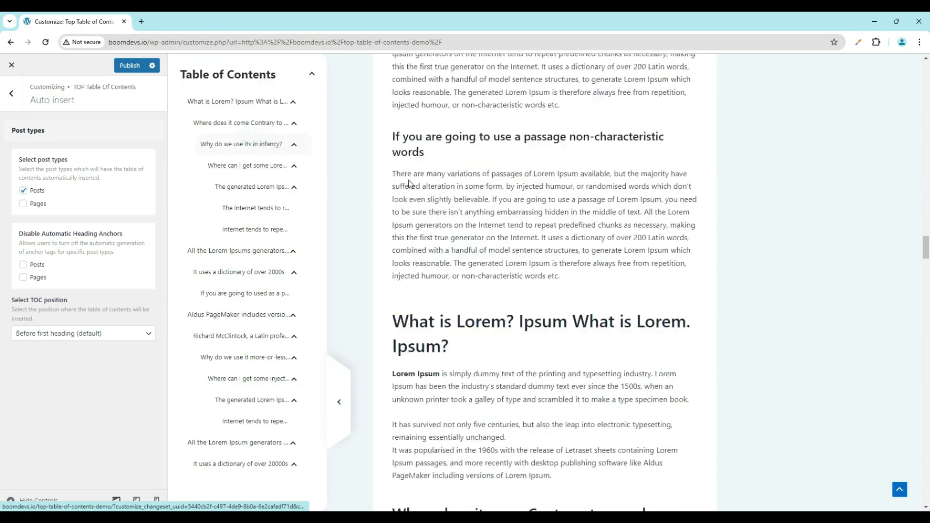
{"action": "scroll", "coordinate": [232, 273], "scroll_direction": "down", "scroll_amount": 5}
{"action": "scroll", "coordinate": [240, 306], "scroll_direction": "down", "scroll_amount": 5}
{"action": "left_click", "coordinate": [254, 421]}
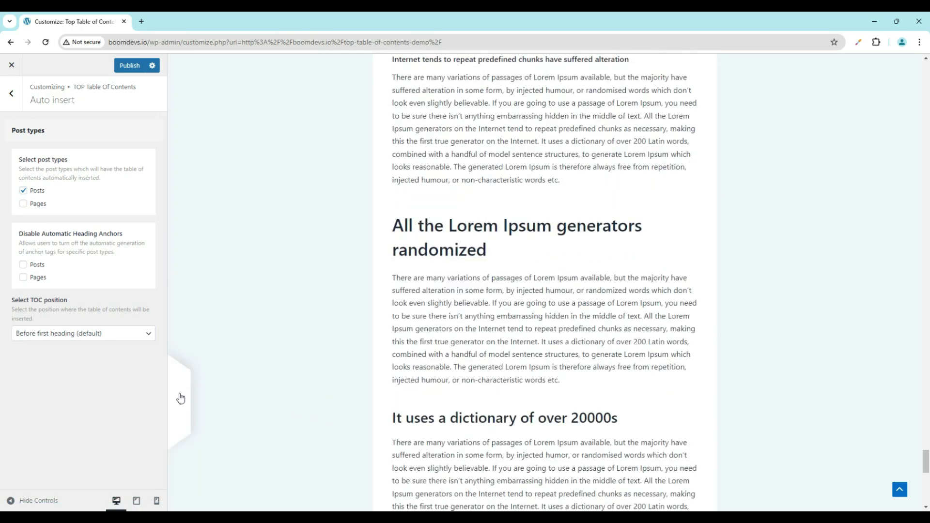
{"action": "left_click", "coordinate": [8, 97]}
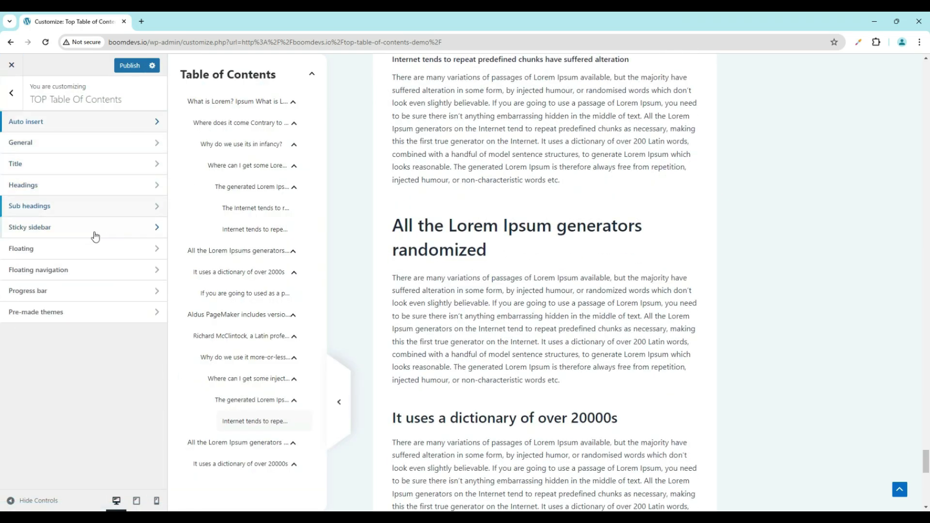
{"action": "left_click", "coordinate": [29, 227]}
{"action": "left_click", "coordinate": [11, 93]}
Switch on the floating table of contents bar and the progress bar
{"action": "left_click", "coordinate": [37, 249]}
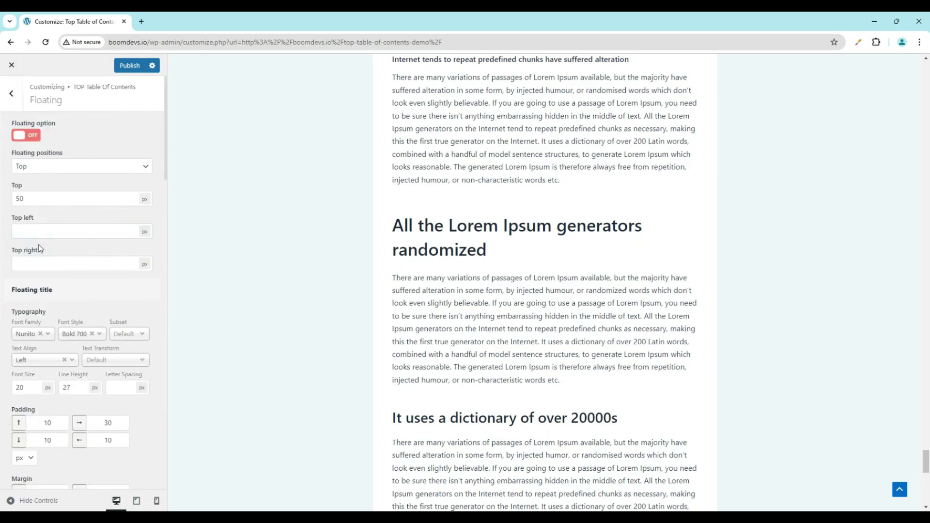
{"action": "left_click", "coordinate": [545, 89]}
{"action": "left_click", "coordinate": [505, 116]}
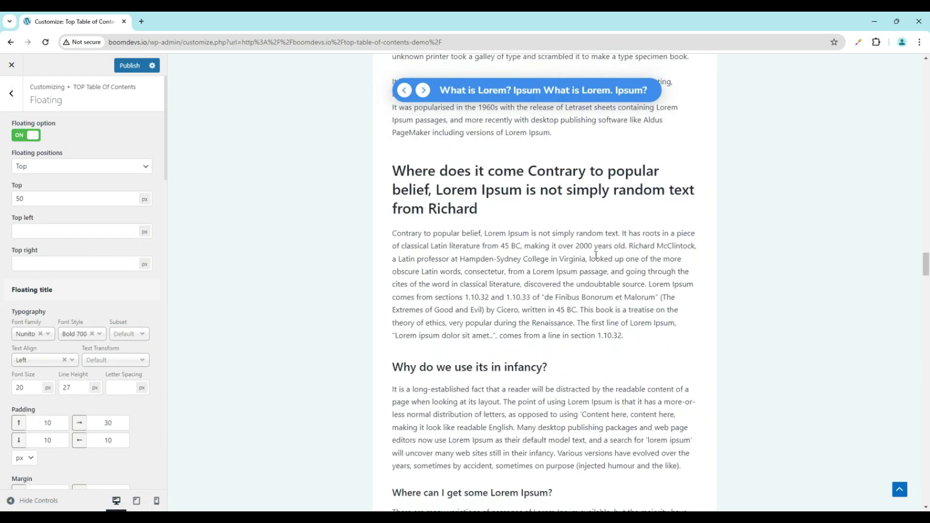
{"action": "scroll", "coordinate": [439, 223], "scroll_direction": "up", "scroll_amount": 20}
{"action": "scroll", "coordinate": [499, 203], "scroll_direction": "down", "scroll_amount": 20}
{"action": "scroll", "coordinate": [526, 223], "scroll_direction": "down", "scroll_amount": 20}
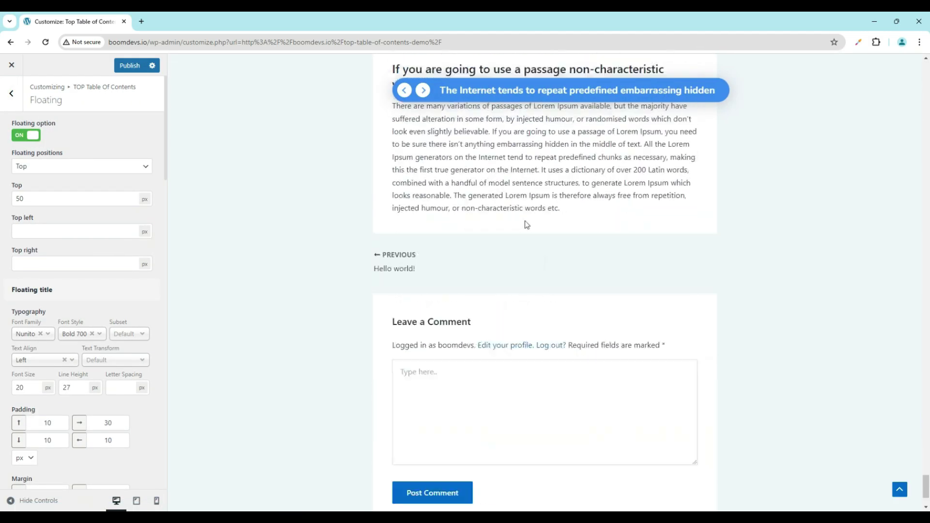
{"action": "scroll", "coordinate": [527, 224], "scroll_direction": "up", "scroll_amount": 10}
{"action": "left_click", "coordinate": [545, 90]}
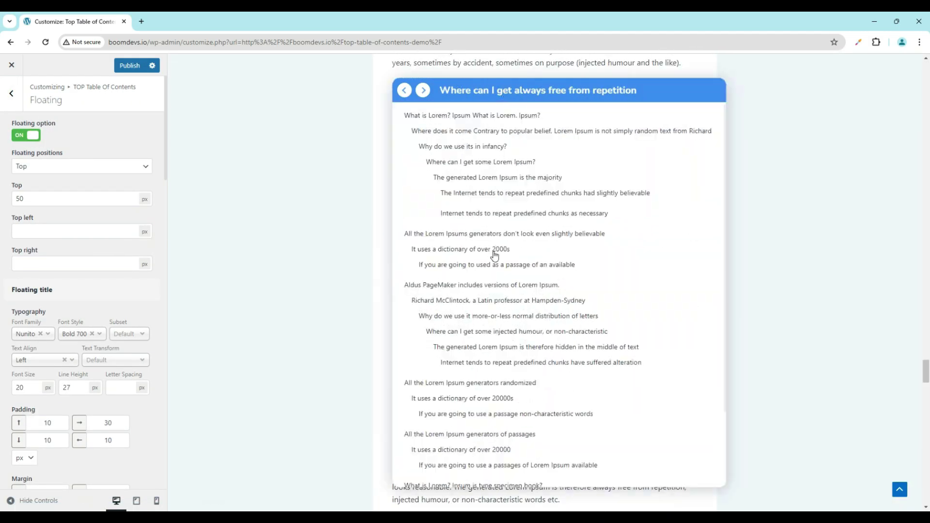
{"action": "left_click", "coordinate": [472, 399]}
{"action": "scroll", "coordinate": [636, 273], "scroll_direction": "down", "scroll_amount": 3}
{"action": "left_click", "coordinate": [11, 93]}
{"action": "left_click", "coordinate": [72, 289]}
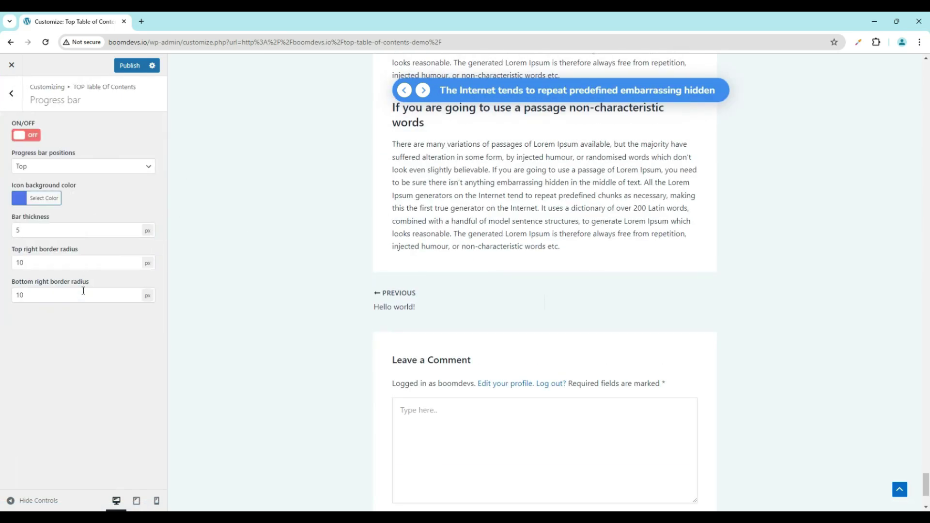
{"action": "scroll", "coordinate": [606, 320], "scroll_direction": "up", "scroll_amount": 10}
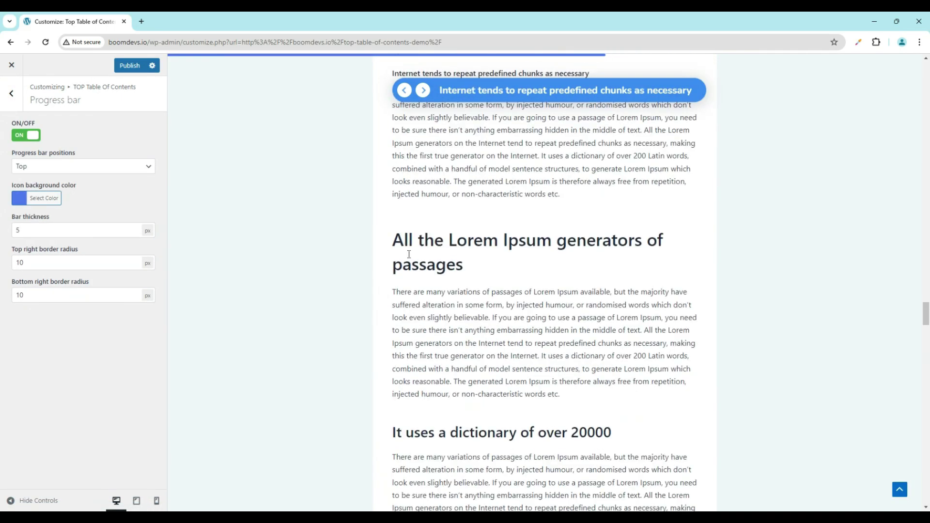
{"action": "scroll", "coordinate": [397, 95], "scroll_direction": "up", "scroll_amount": 3}
{"action": "scroll", "coordinate": [405, 91], "scroll_direction": "up", "scroll_amount": 2}
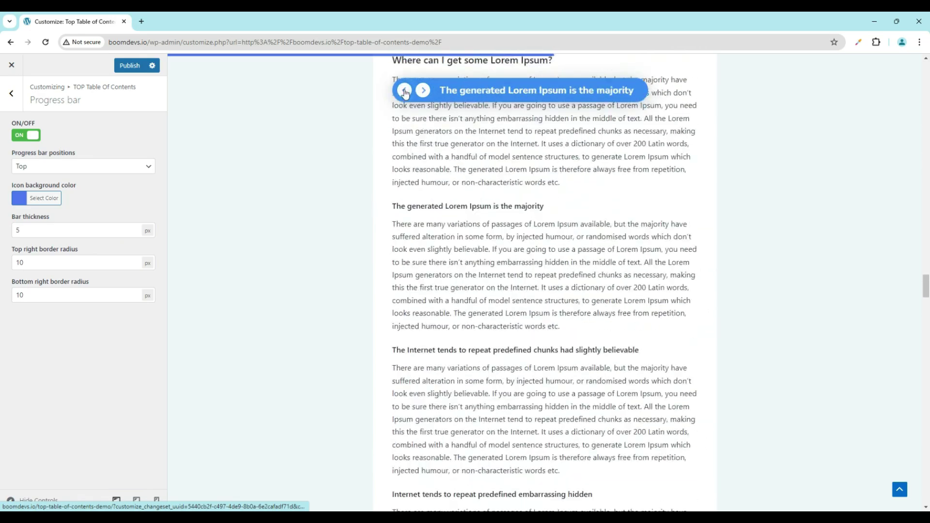
{"action": "scroll", "coordinate": [468, 294], "scroll_direction": "up", "scroll_amount": 5}
{"action": "scroll", "coordinate": [468, 295], "scroll_direction": "up", "scroll_amount": 4}
{"action": "left_click", "coordinate": [11, 93]}
Browse the pre-made themes, general, title, sub headings, sticky sidebar and floating sections
{"action": "left_click", "coordinate": [95, 304]}
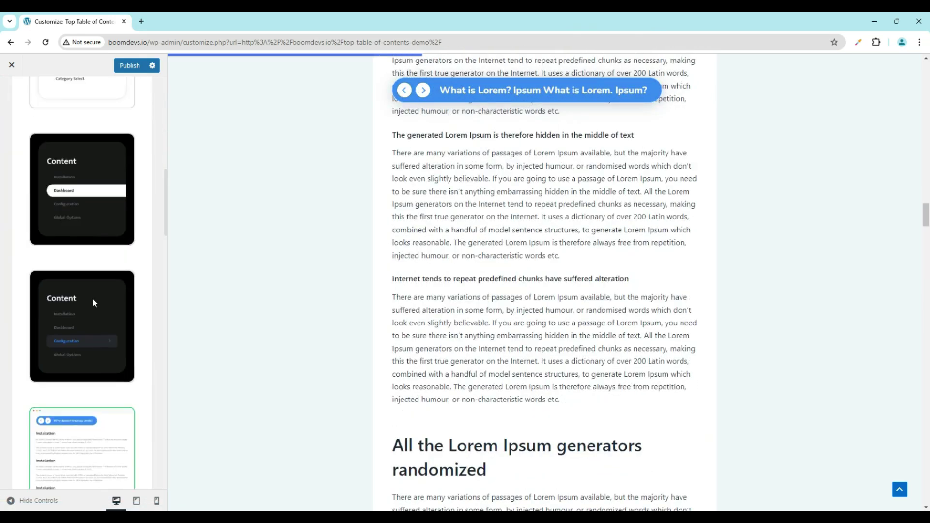
{"action": "scroll", "coordinate": [93, 299], "scroll_direction": "down", "scroll_amount": 4}
{"action": "scroll", "coordinate": [93, 299], "scroll_direction": "down", "scroll_amount": 3}
{"action": "scroll", "coordinate": [92, 298], "scroll_direction": "down", "scroll_amount": 3}
{"action": "scroll", "coordinate": [92, 298], "scroll_direction": "down", "scroll_amount": 3}
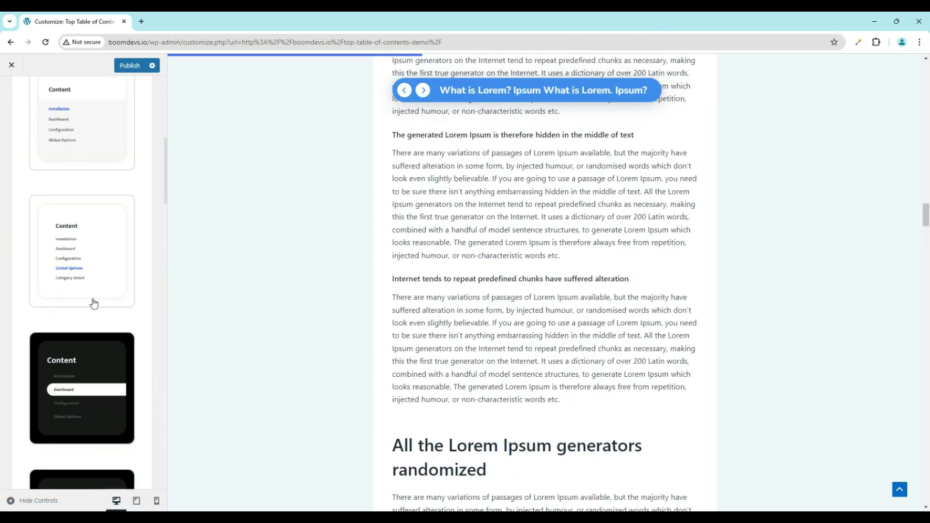
{"action": "key", "text": "Escape"}
{"action": "left_click", "coordinate": [20, 143]}
{"action": "key", "text": "Escape"}
{"action": "left_click", "coordinate": [15, 163]}
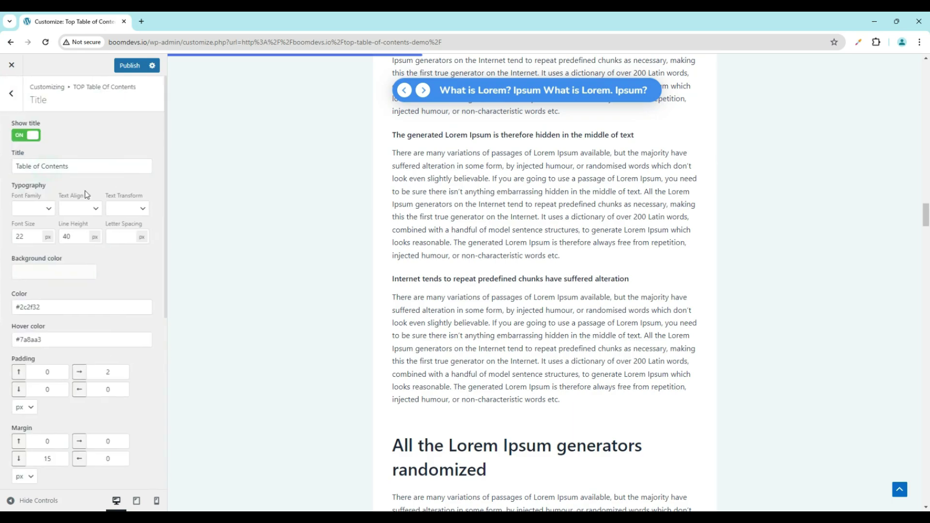
{"action": "key", "text": "Escape"}
{"action": "left_click", "coordinate": [65, 214]}
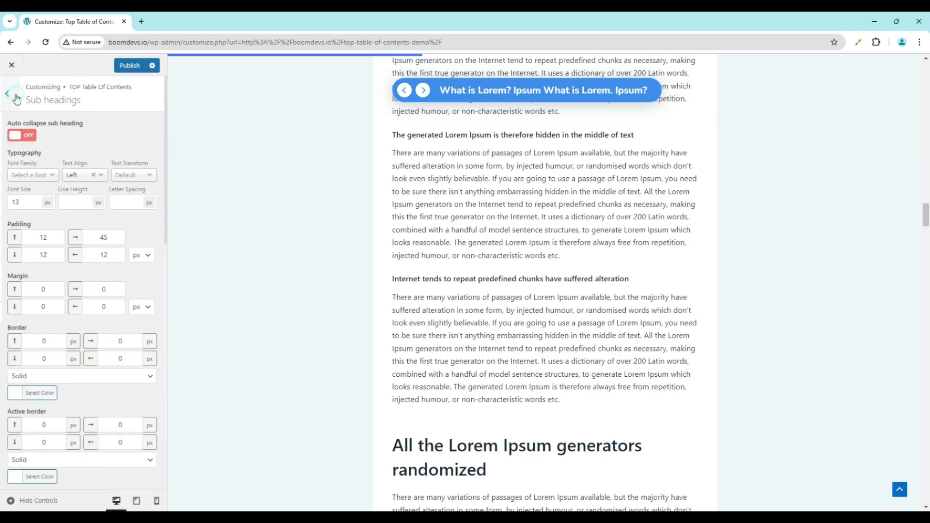
{"action": "key", "text": "Escape"}
{"action": "scroll", "coordinate": [408, 242], "scroll_direction": "up", "scroll_amount": 4}
{"action": "scroll", "coordinate": [408, 243], "scroll_direction": "up", "scroll_amount": 3}
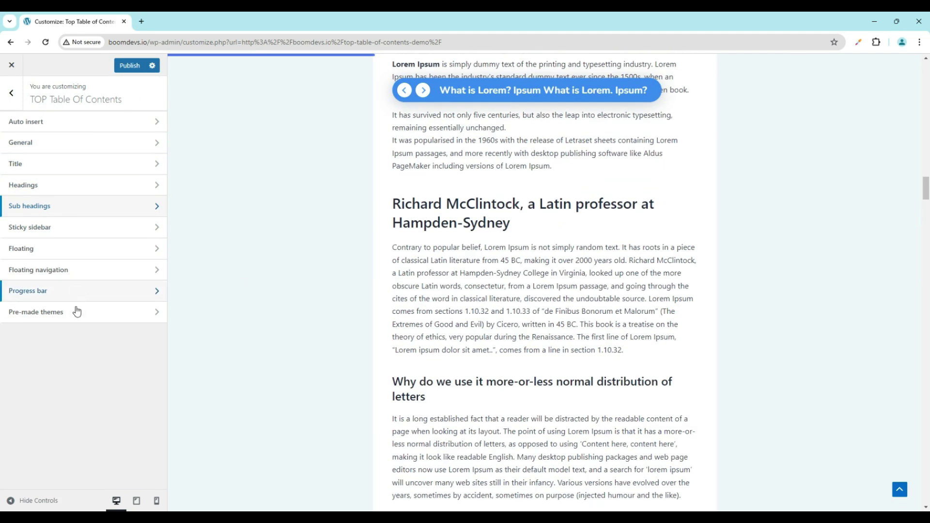
{"action": "left_click", "coordinate": [54, 224]}
{"action": "key", "text": "Escape"}
{"action": "left_click", "coordinate": [57, 250]}
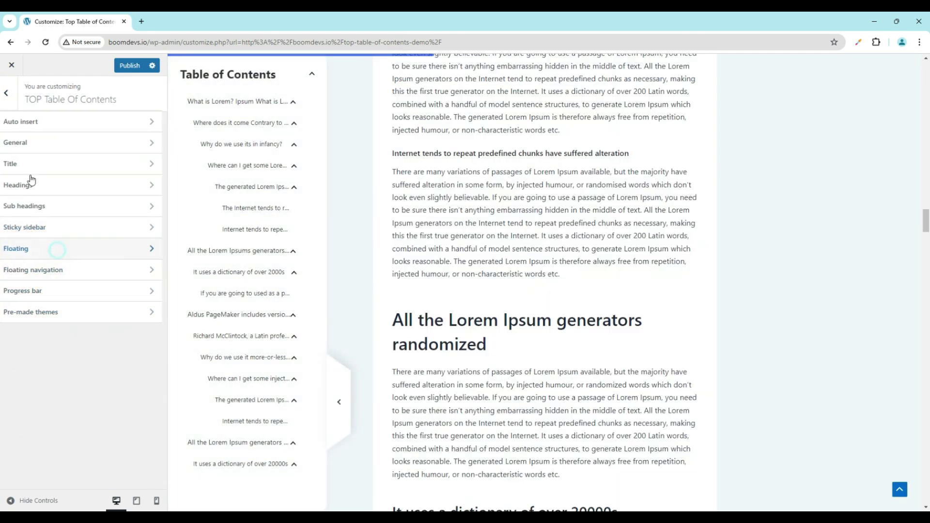
Import the dark pre-made table of contents theme and dismiss the success message
{"action": "key", "text": "Escape"}
{"action": "left_click", "coordinate": [72, 312]}
{"action": "scroll", "coordinate": [80, 291], "scroll_direction": "down", "scroll_amount": 3}
{"action": "left_click", "coordinate": [84, 197]}
{"action": "left_click", "coordinate": [507, 110]}
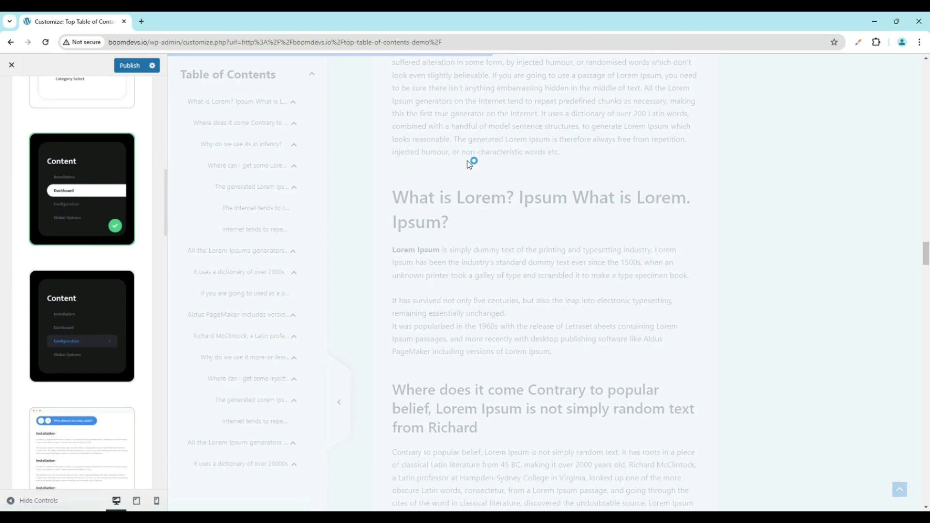
{"action": "left_click", "coordinate": [548, 102]}
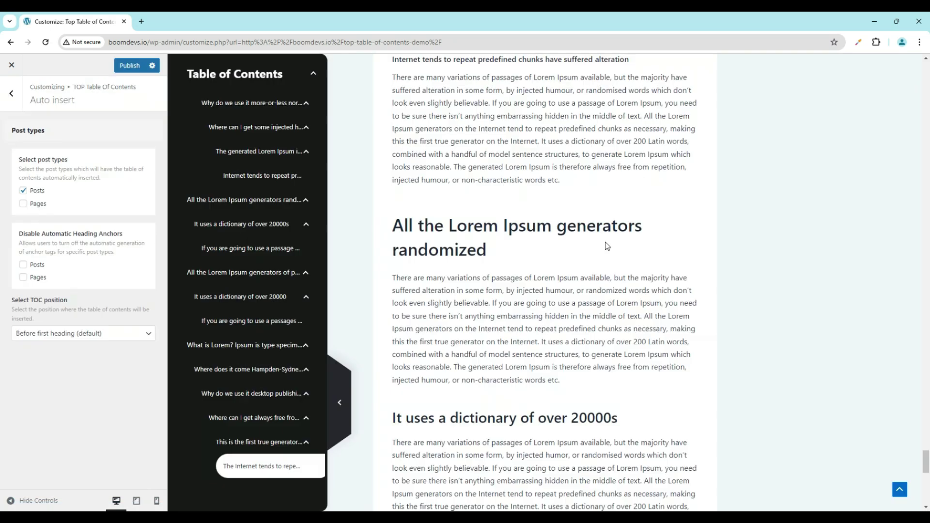
{"action": "left_click", "coordinate": [267, 280]}
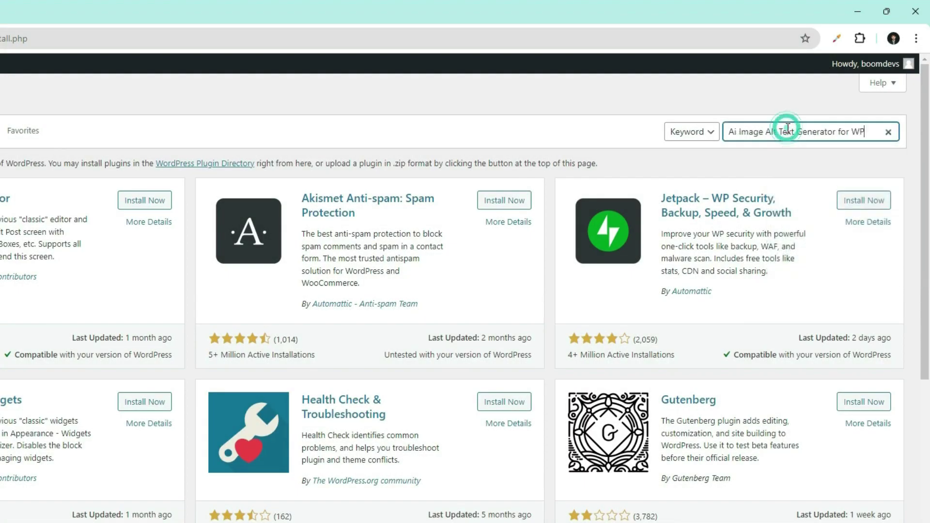
Install Ai Image Alt Text Generator for WP from the search results and open its admin page
{"action": "key", "text": "Return"}
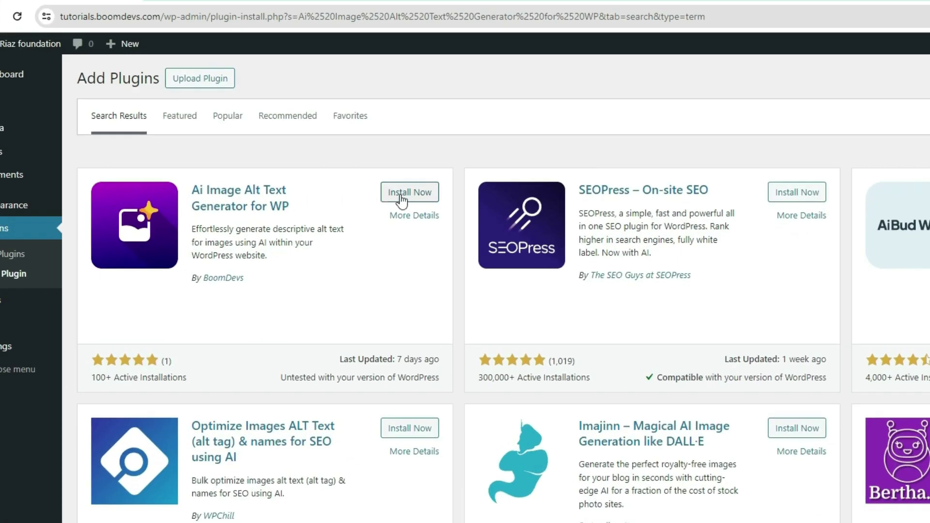
{"action": "left_click", "coordinate": [401, 196]}
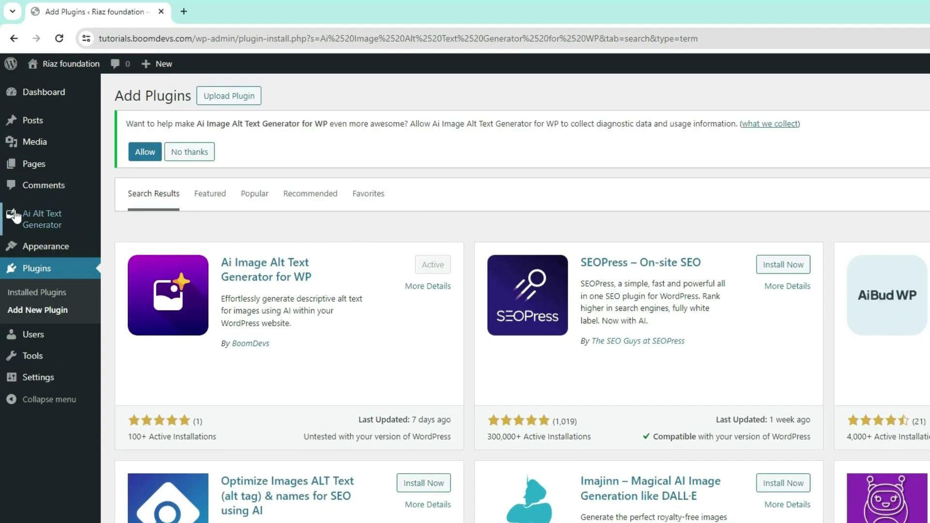
{"action": "left_click", "coordinate": [41, 217]}
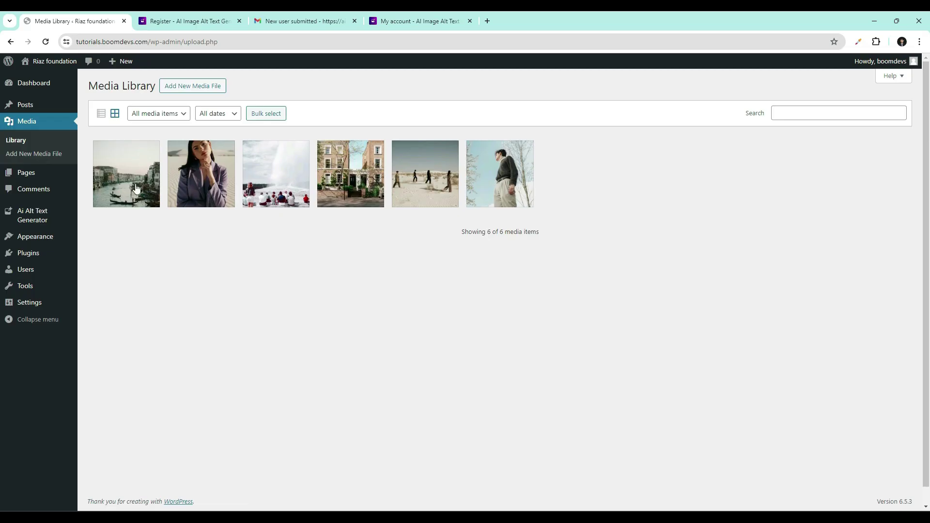
Generate alt text for the first image and review the language list, keeping English (United States)
{"action": "left_click", "coordinate": [132, 184]}
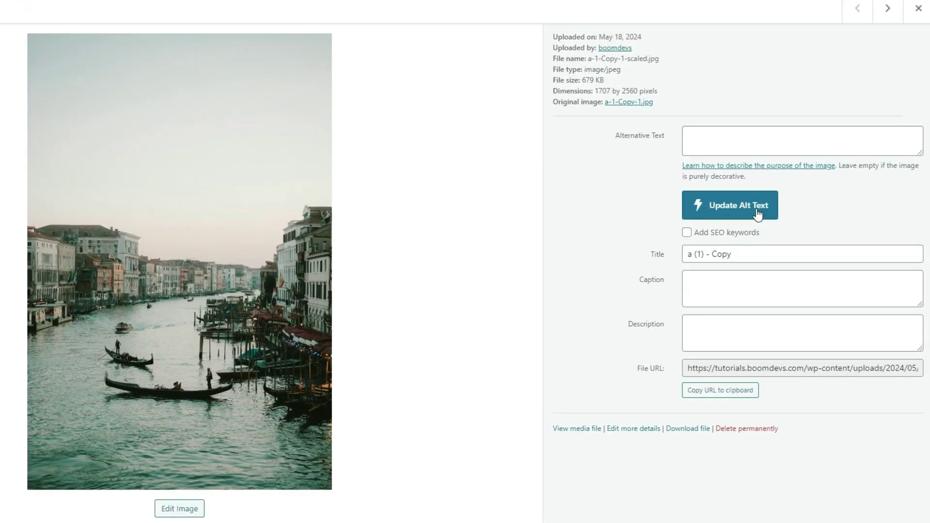
{"action": "left_click", "coordinate": [756, 212]}
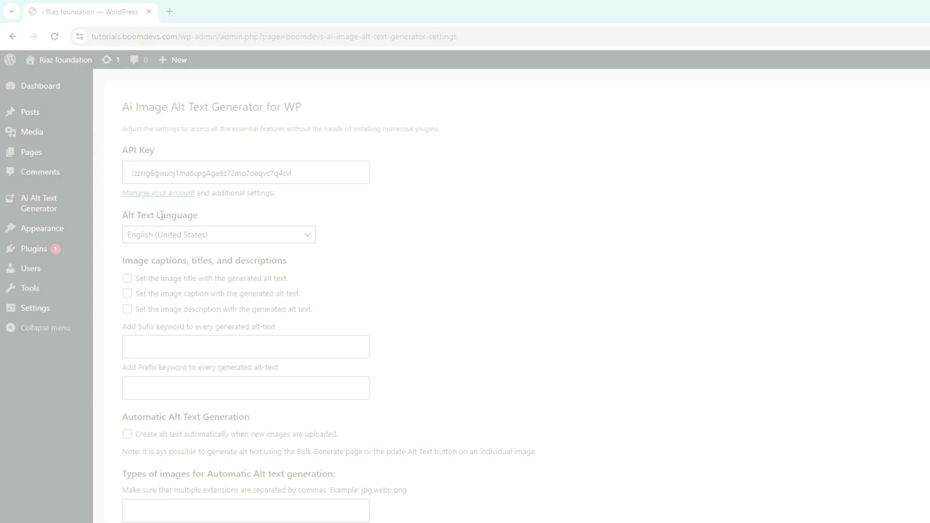
{"action": "left_click", "coordinate": [243, 235]}
{"action": "scroll", "coordinate": [226, 367], "scroll_direction": "down", "scroll_amount": 5}
{"action": "scroll", "coordinate": [220, 361], "scroll_direction": "up", "scroll_amount": 5}
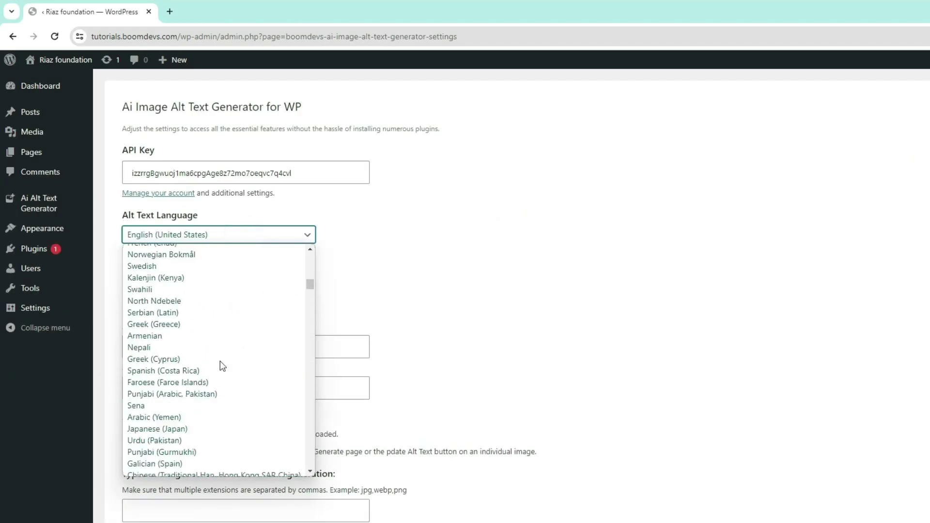
{"action": "scroll", "coordinate": [211, 344], "scroll_direction": "down", "scroll_amount": 5}
{"action": "left_click", "coordinate": [327, 223]}
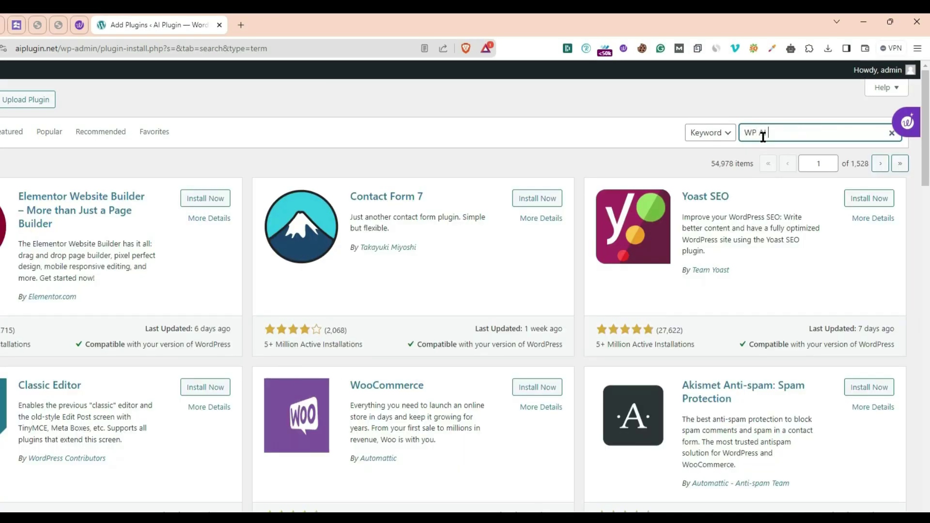
{"action": "type", "text": "ot"}
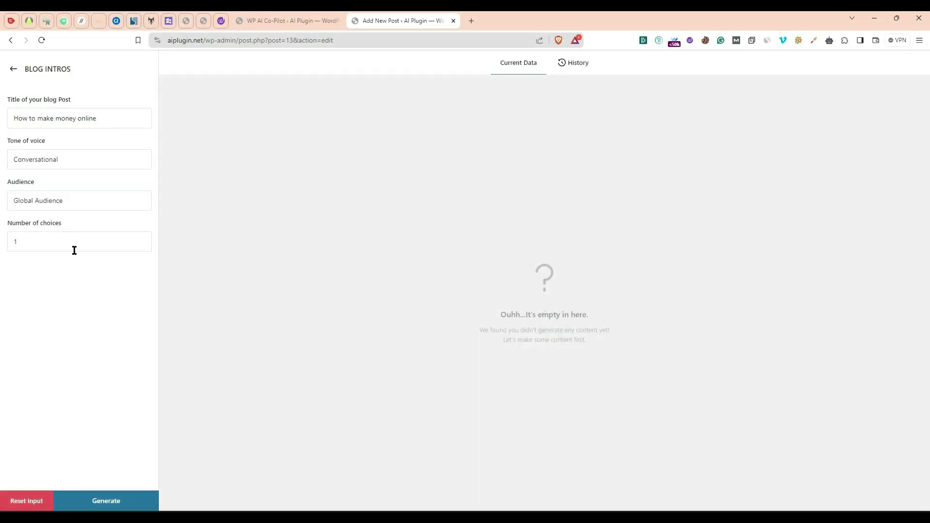
Generate and insert a make-money-online post, then queue five bulk Nature articles as drafts
{"action": "left_click", "coordinate": [94, 504]}
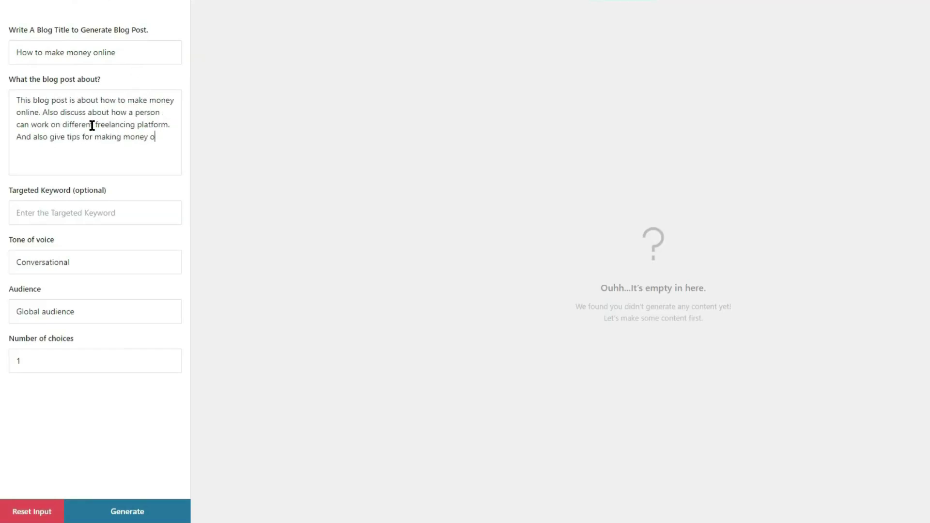
{"action": "left_click", "coordinate": [169, 517]}
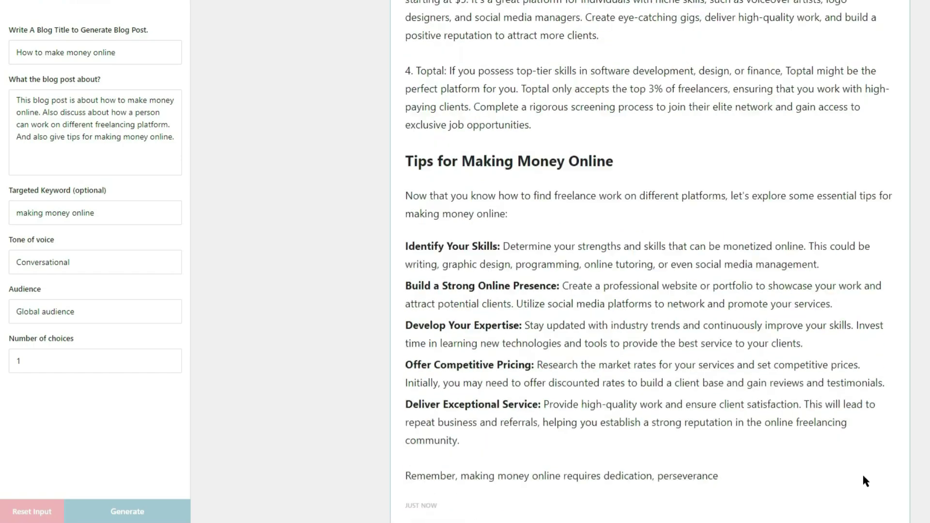
{"action": "scroll", "coordinate": [858, 469], "scroll_direction": "up", "scroll_amount": 5}
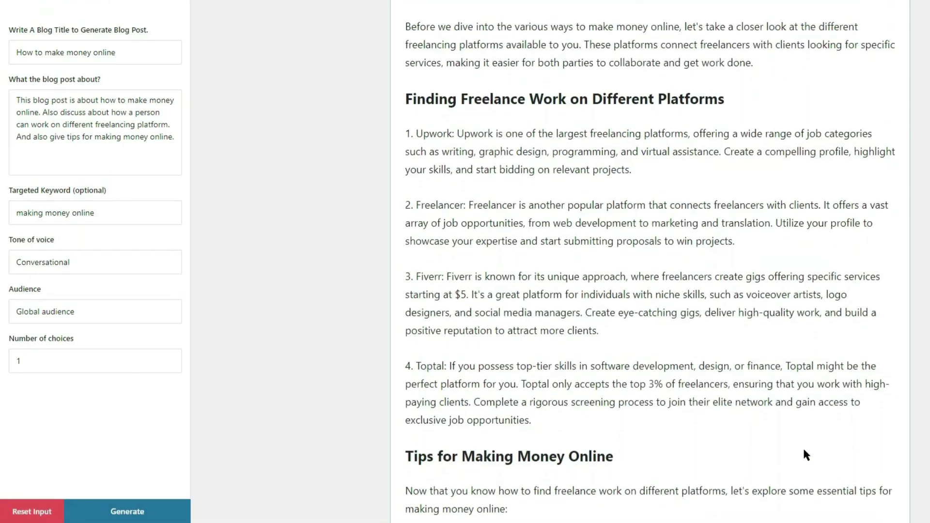
{"action": "scroll", "coordinate": [803, 448], "scroll_direction": "up", "scroll_amount": 2}
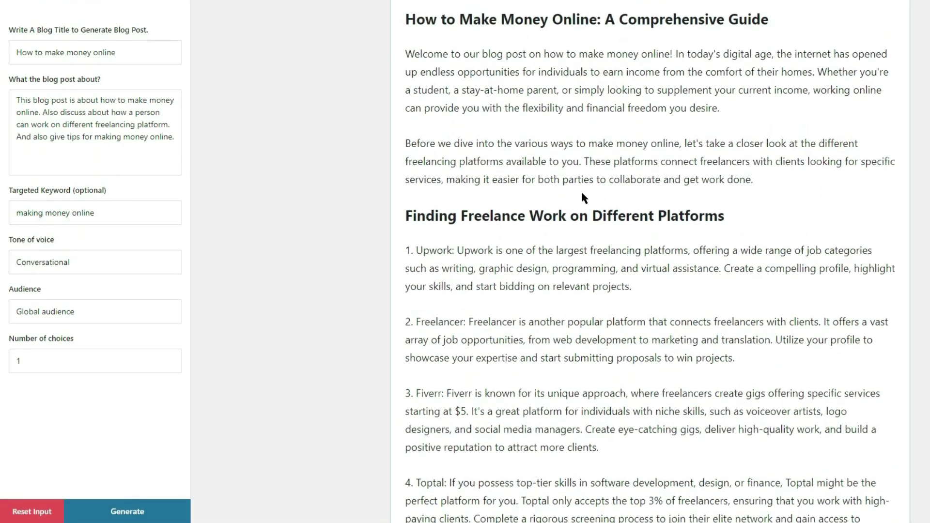
{"action": "scroll", "coordinate": [736, 340], "scroll_direction": "down", "scroll_amount": 5}
{"action": "scroll", "coordinate": [859, 378], "scroll_direction": "down", "scroll_amount": 1}
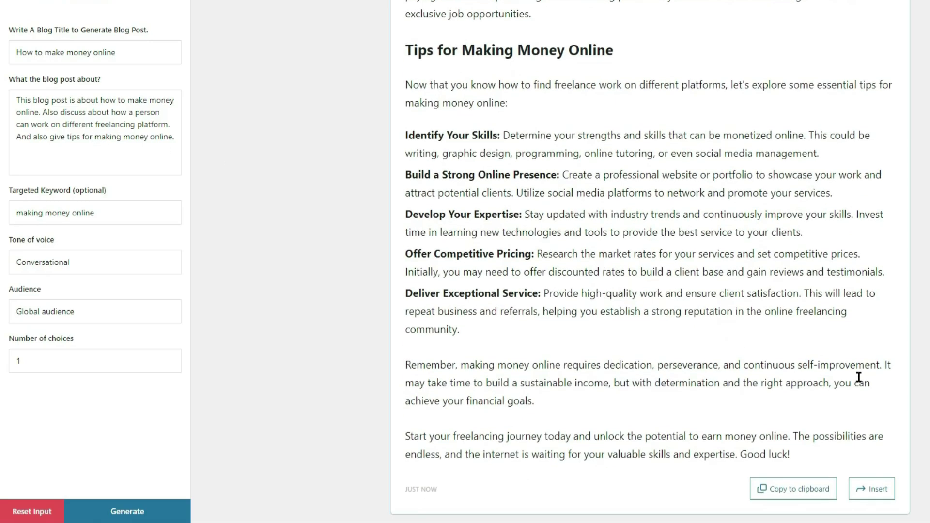
{"action": "left_click", "coordinate": [874, 489]}
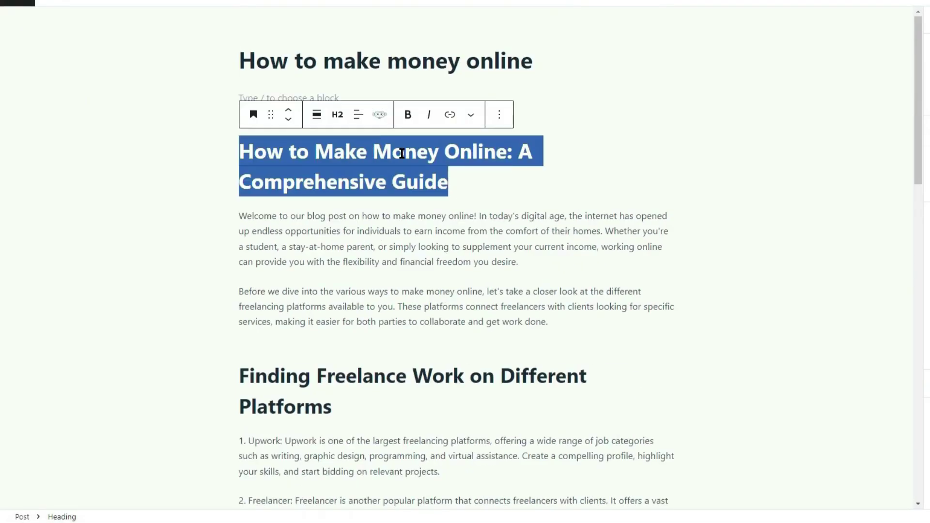
{"action": "scroll", "coordinate": [607, 290], "scroll_direction": "down", "scroll_amount": 3}
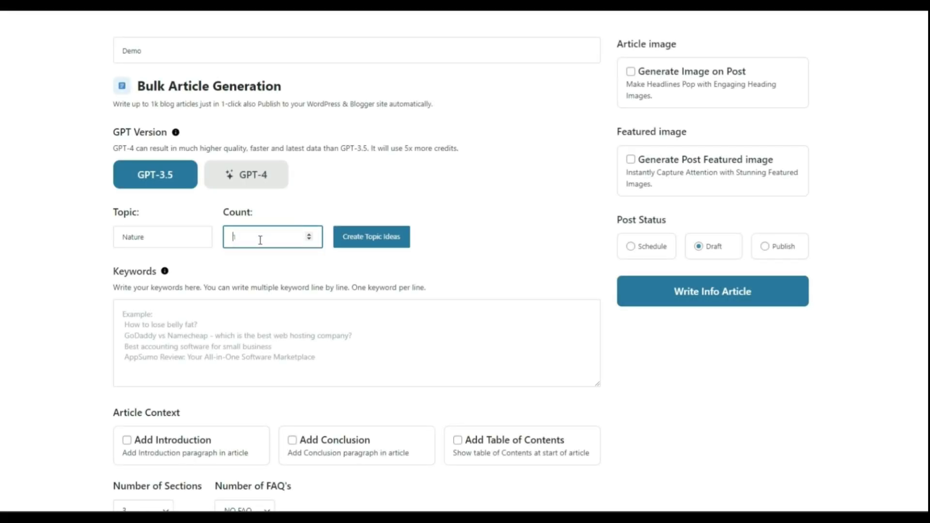
{"action": "left_click", "coordinate": [396, 243]}
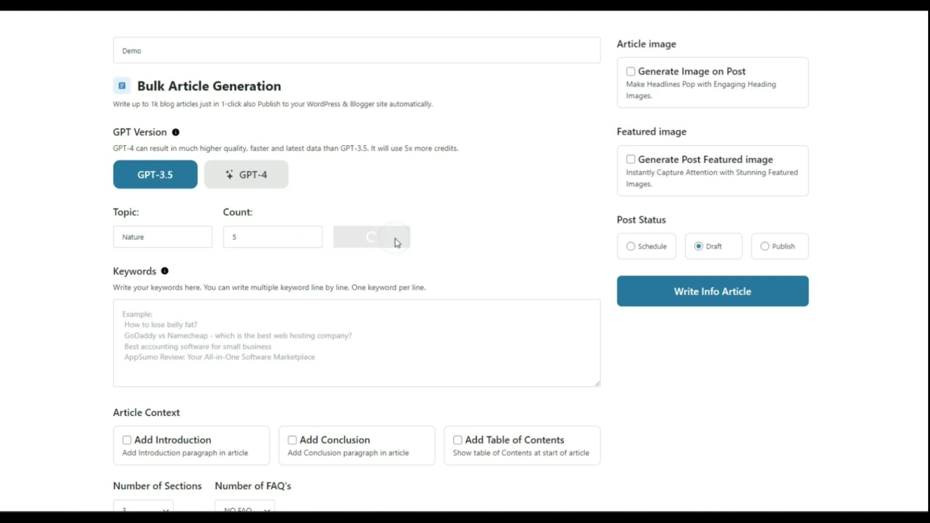
{"action": "left_click", "coordinate": [698, 397]}
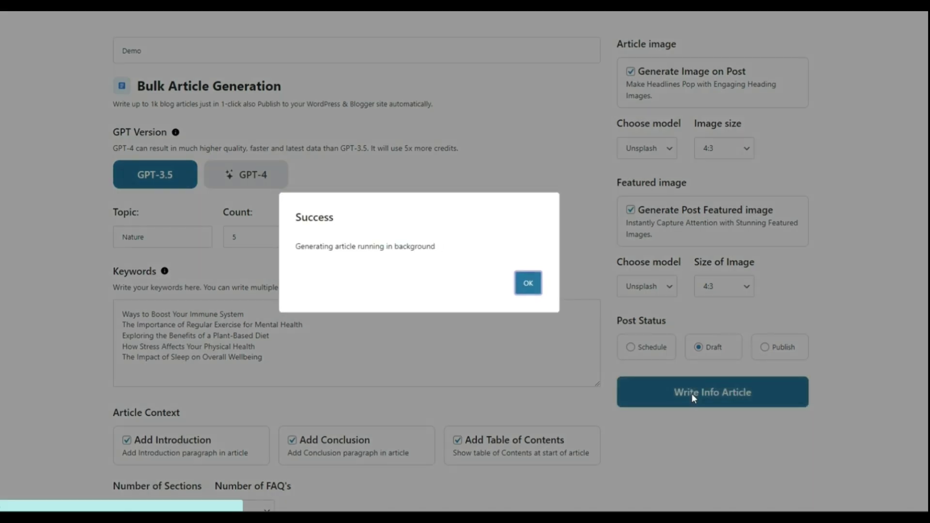
{"action": "scroll", "coordinate": [600, 360], "scroll_direction": "down", "scroll_amount": 4}
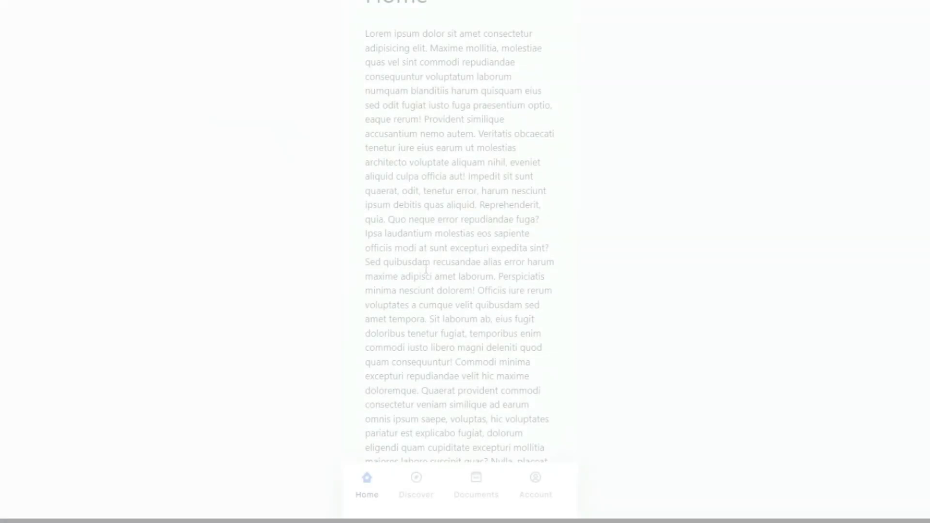
Try the demo's browsers and apps submenus and install WP Mobile Bottom Menu
{"action": "left_click", "coordinate": [513, 418]}
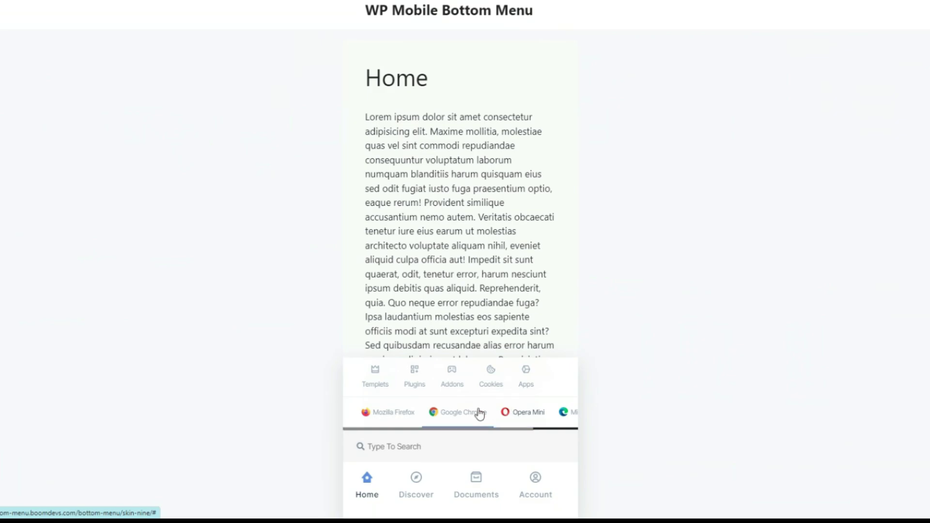
{"action": "left_click", "coordinate": [383, 422]}
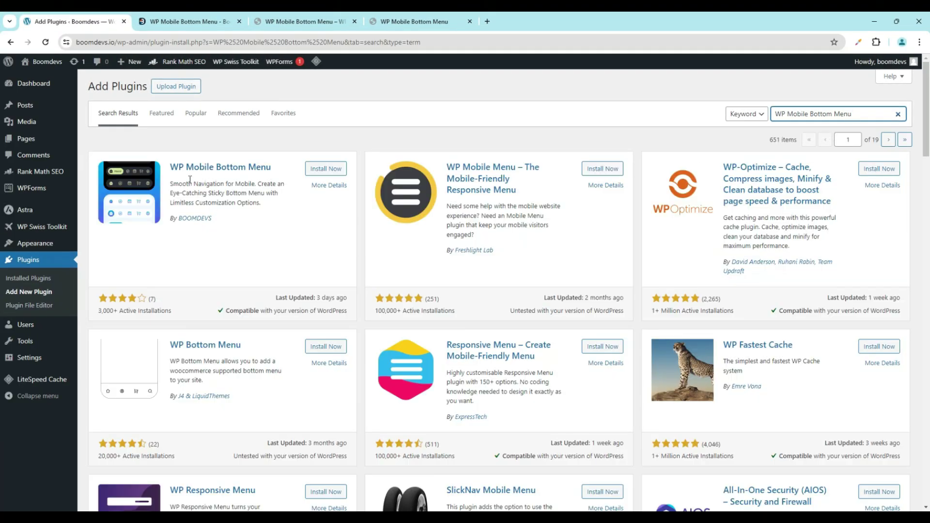
{"action": "left_click", "coordinate": [327, 170]}
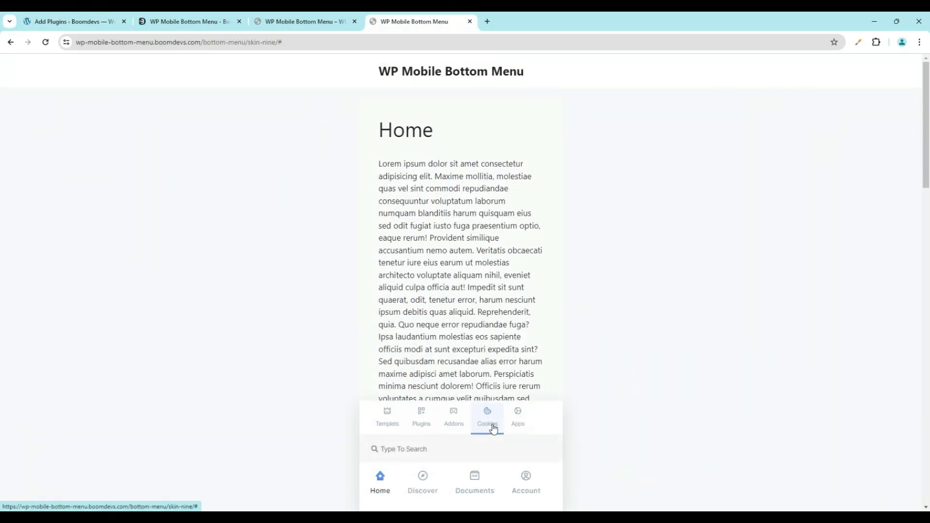
Open the demo's browsers and Opera Mini submenus, then view the skins and BoomDevs pages
{"action": "left_click", "coordinate": [519, 424]}
{"action": "left_click", "coordinate": [518, 421]}
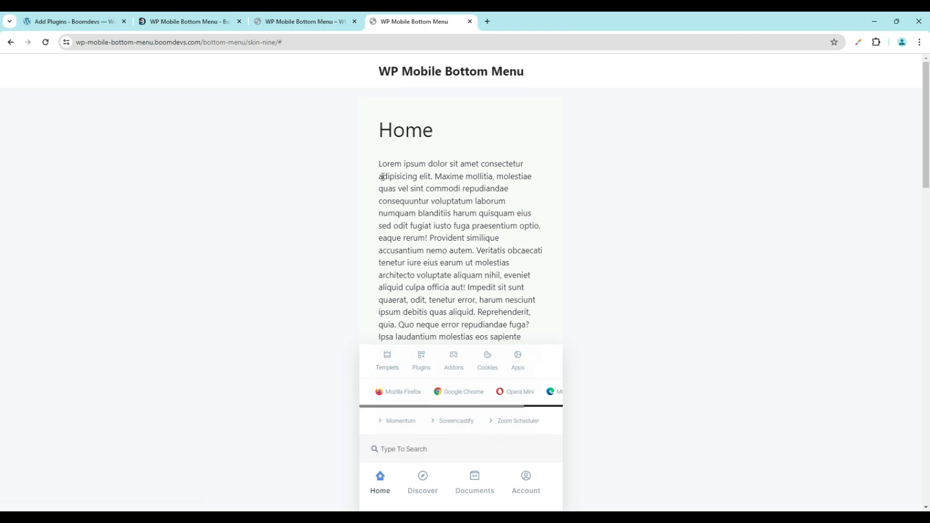
{"action": "left_click", "coordinate": [305, 21]}
{"action": "scroll", "coordinate": [778, 312], "scroll_direction": "down", "scroll_amount": 3}
{"action": "scroll", "coordinate": [727, 318], "scroll_direction": "down", "scroll_amount": 4}
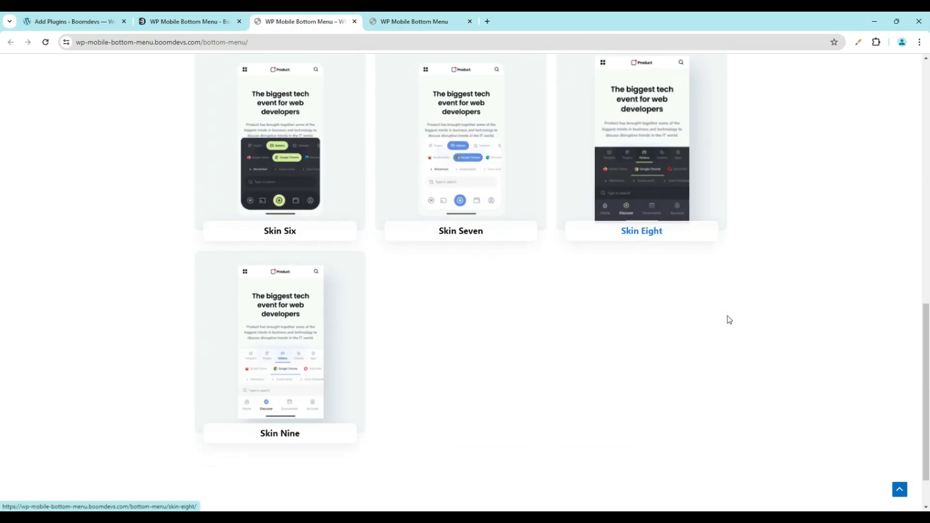
{"action": "scroll", "coordinate": [731, 235], "scroll_direction": "up", "scroll_amount": 5}
{"action": "scroll", "coordinate": [731, 234], "scroll_direction": "up", "scroll_amount": 3}
{"action": "left_click", "coordinate": [185, 20]}
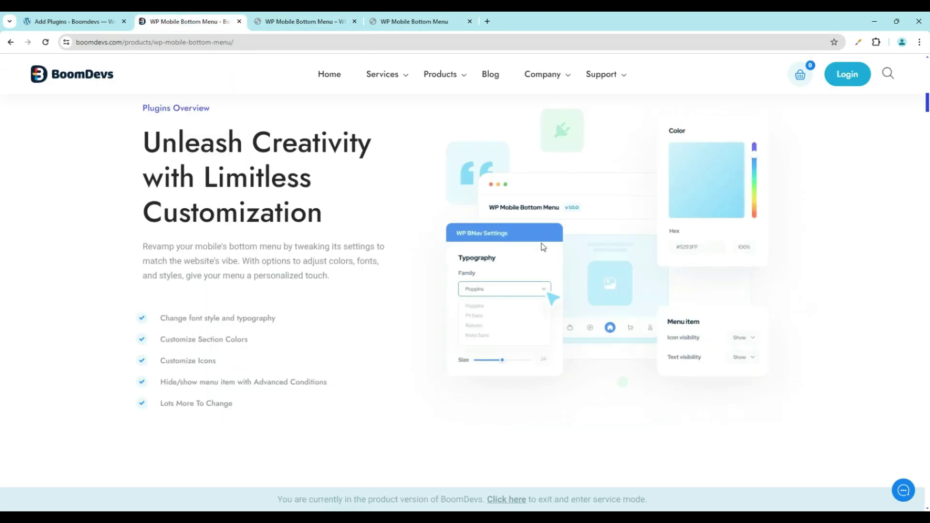
{"action": "scroll", "coordinate": [785, 332], "scroll_direction": "down", "scroll_amount": 2}
{"action": "scroll", "coordinate": [778, 320], "scroll_direction": "down", "scroll_amount": 5}
{"action": "scroll", "coordinate": [769, 311], "scroll_direction": "down", "scroll_amount": 5}
{"action": "scroll", "coordinate": [770, 312], "scroll_direction": "down", "scroll_amount": 2}
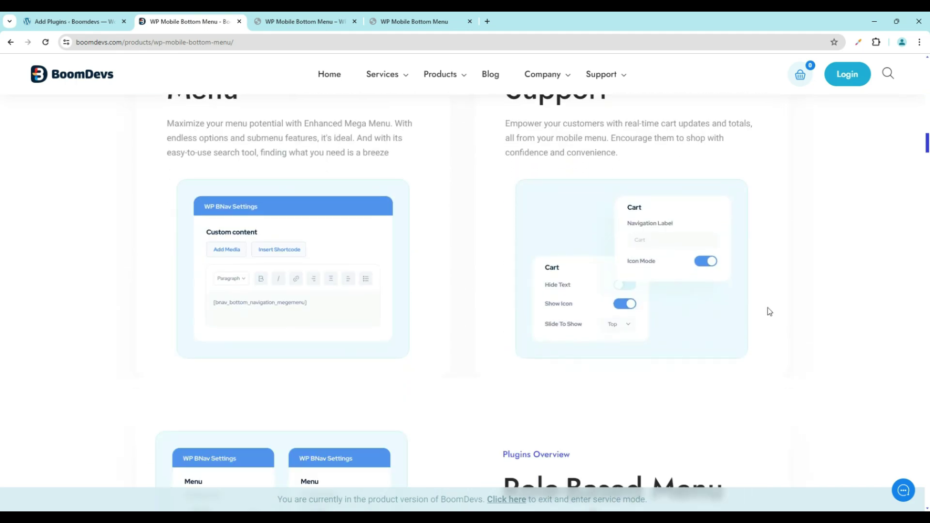
{"action": "scroll", "coordinate": [766, 311], "scroll_direction": "down", "scroll_amount": 3}
{"action": "scroll", "coordinate": [767, 312], "scroll_direction": "down", "scroll_amount": 3}
{"action": "scroll", "coordinate": [771, 311], "scroll_direction": "down", "scroll_amount": 5}
{"action": "scroll", "coordinate": [772, 311], "scroll_direction": "down", "scroll_amount": 5}
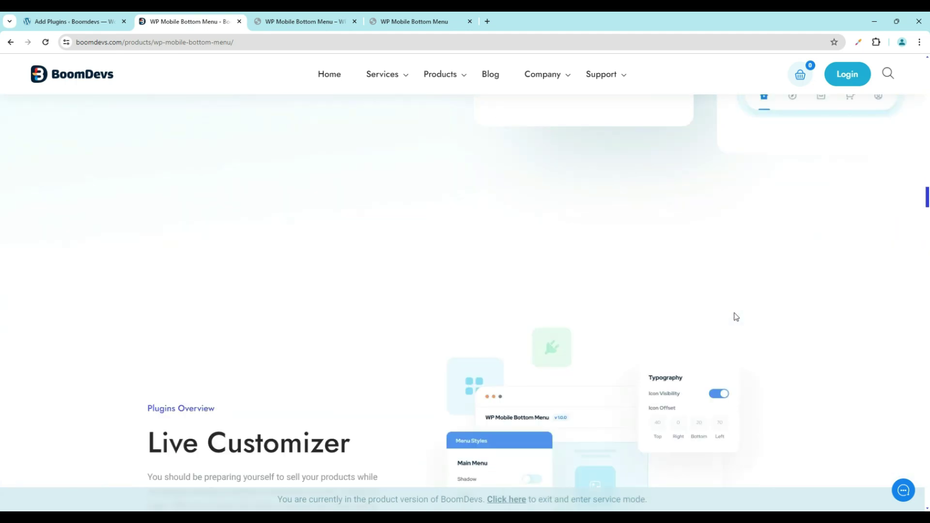
{"action": "scroll", "coordinate": [733, 317], "scroll_direction": "down", "scroll_amount": 3}
{"action": "scroll", "coordinate": [732, 318], "scroll_direction": "down", "scroll_amount": 2}
{"action": "scroll", "coordinate": [732, 317], "scroll_direction": "down", "scroll_amount": 3}
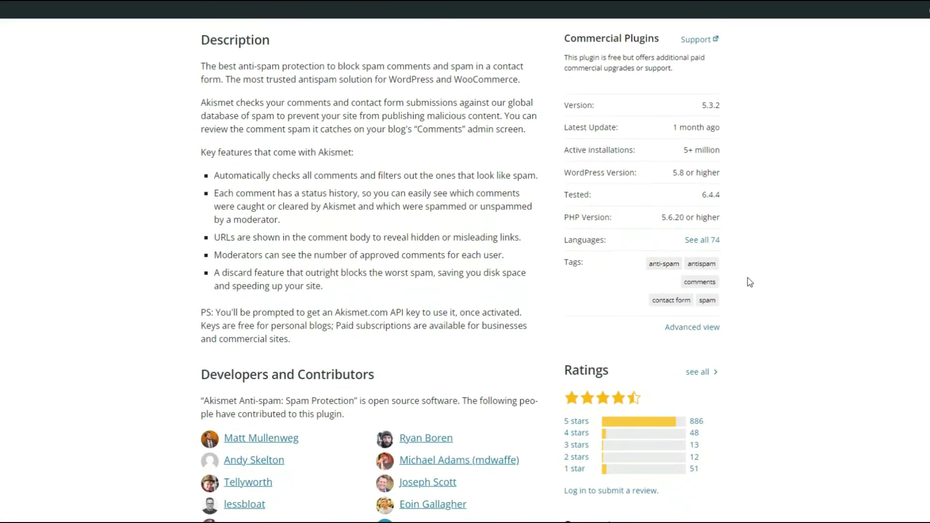
{"action": "scroll", "coordinate": [749, 280], "scroll_direction": "down", "scroll_amount": 3}
{"action": "scroll", "coordinate": [749, 281], "scroll_direction": "up", "scroll_amount": 5}
{"action": "scroll", "coordinate": [750, 281], "scroll_direction": "up", "scroll_amount": 2}
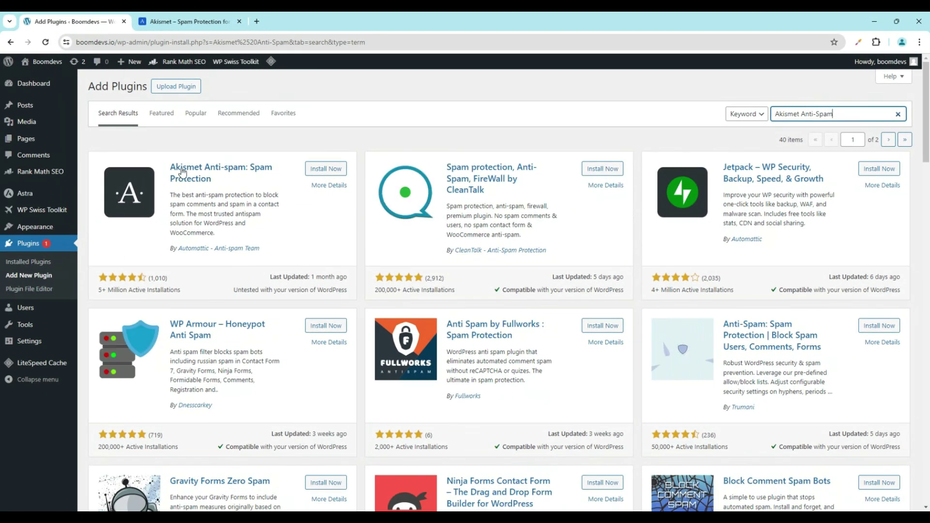
Install Akismet Anti-spam: Spam Protection from the Add Plugins search results
{"action": "left_click", "coordinate": [327, 169]}
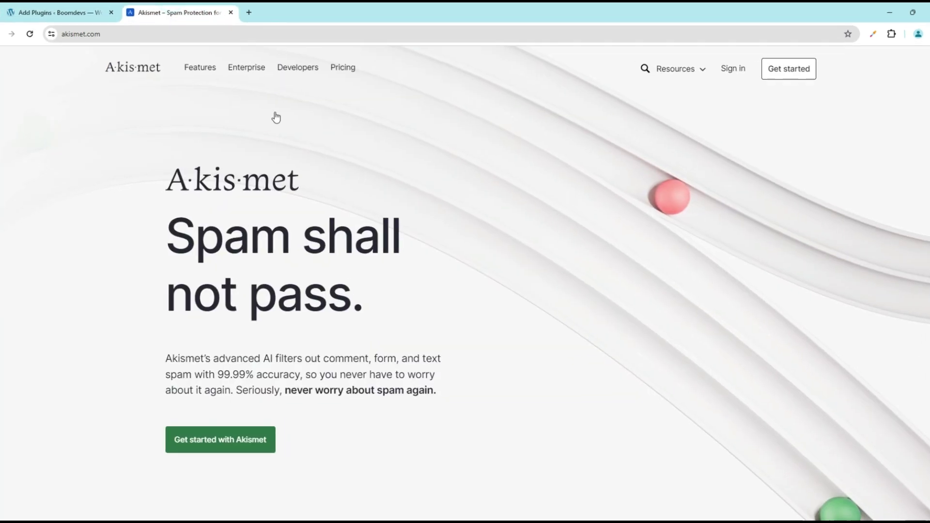
{"action": "scroll", "coordinate": [473, 234], "scroll_direction": "down", "scroll_amount": 3}
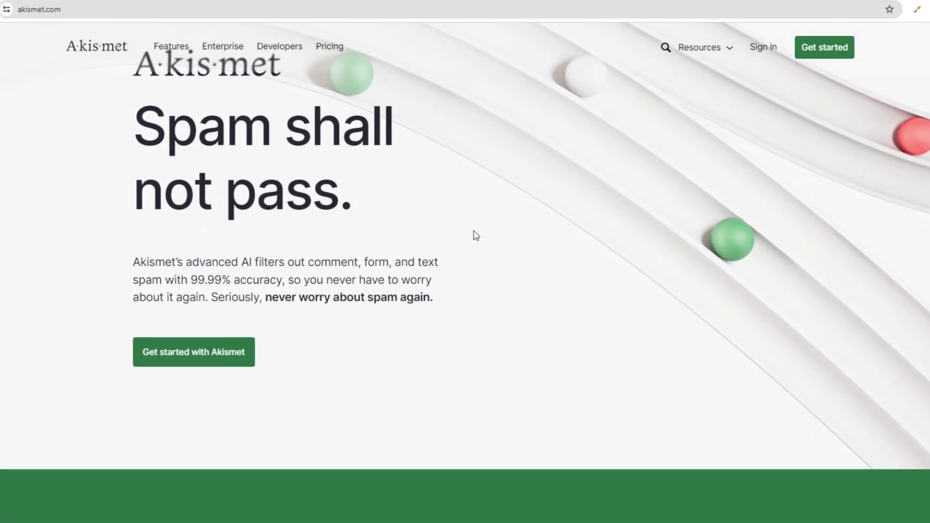
{"action": "scroll", "coordinate": [473, 234], "scroll_direction": "down", "scroll_amount": 3}
{"action": "scroll", "coordinate": [473, 235], "scroll_direction": "down", "scroll_amount": 2}
{"action": "scroll", "coordinate": [473, 235], "scroll_direction": "down", "scroll_amount": 3}
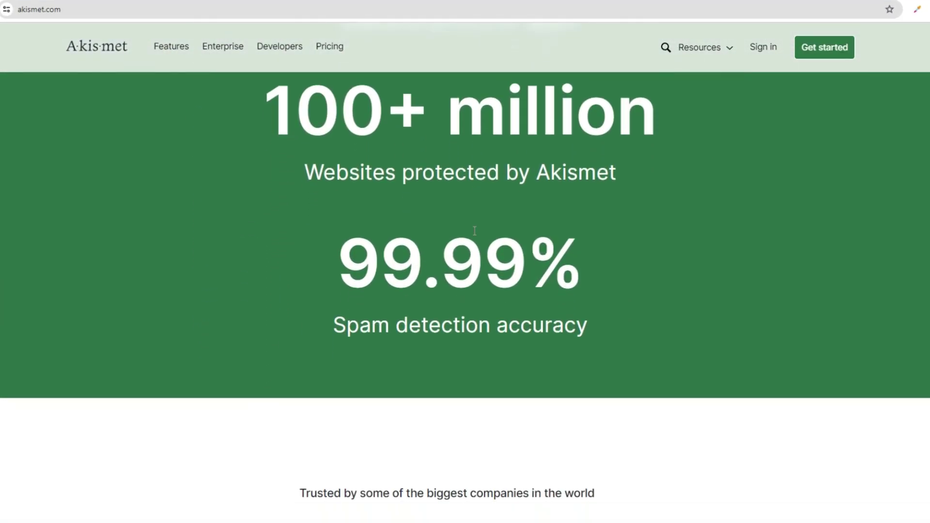
{"action": "scroll", "coordinate": [473, 235], "scroll_direction": "down", "scroll_amount": 4}
{"action": "scroll", "coordinate": [474, 234], "scroll_direction": "down", "scroll_amount": 1}
{"action": "scroll", "coordinate": [473, 235], "scroll_direction": "down", "scroll_amount": 3}
{"action": "scroll", "coordinate": [473, 235], "scroll_direction": "down", "scroll_amount": 2}
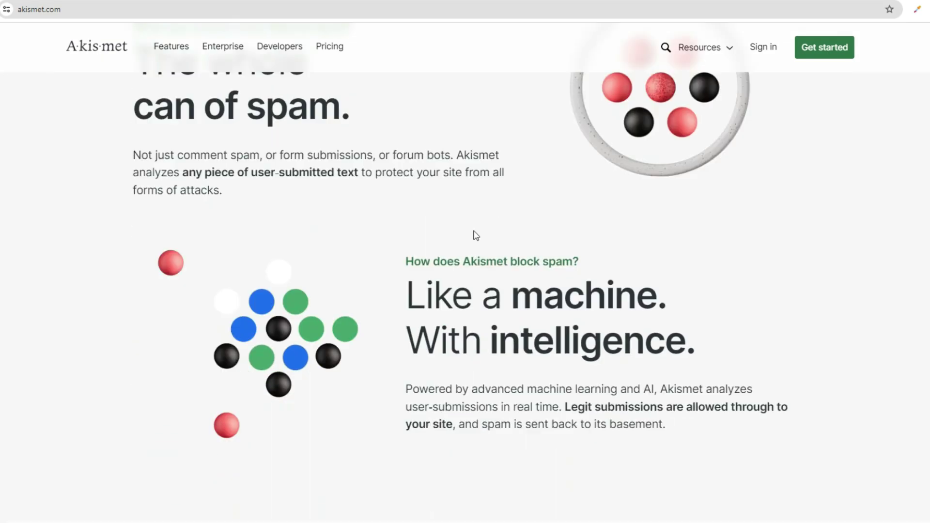
{"action": "scroll", "coordinate": [473, 235], "scroll_direction": "down", "scroll_amount": 5}
{"action": "scroll", "coordinate": [465, 291], "scroll_direction": "down", "scroll_amount": 4}
{"action": "scroll", "coordinate": [451, 342], "scroll_direction": "down", "scroll_amount": 5}
{"action": "scroll", "coordinate": [447, 343], "scroll_direction": "down", "scroll_amount": 5}
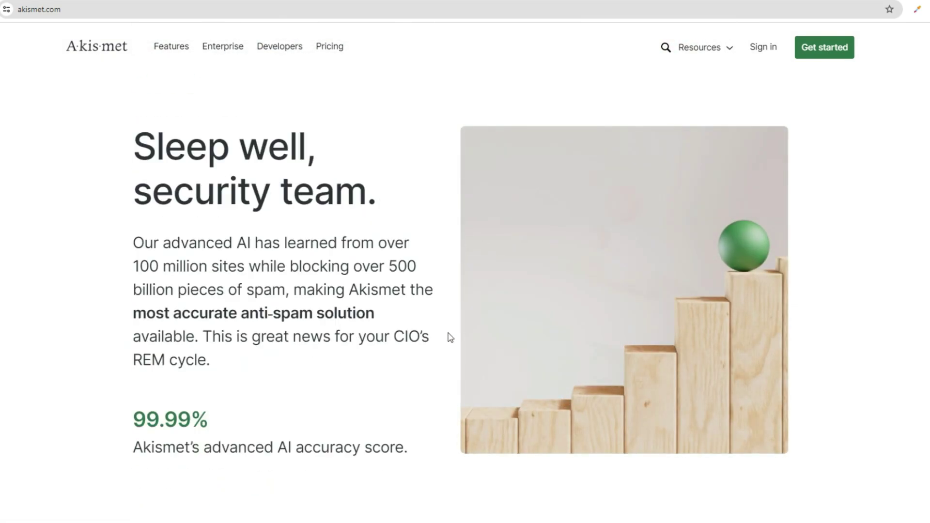
{"action": "scroll", "coordinate": [449, 334], "scroll_direction": "down", "scroll_amount": 3}
{"action": "scroll", "coordinate": [448, 330], "scroll_direction": "down", "scroll_amount": 3}
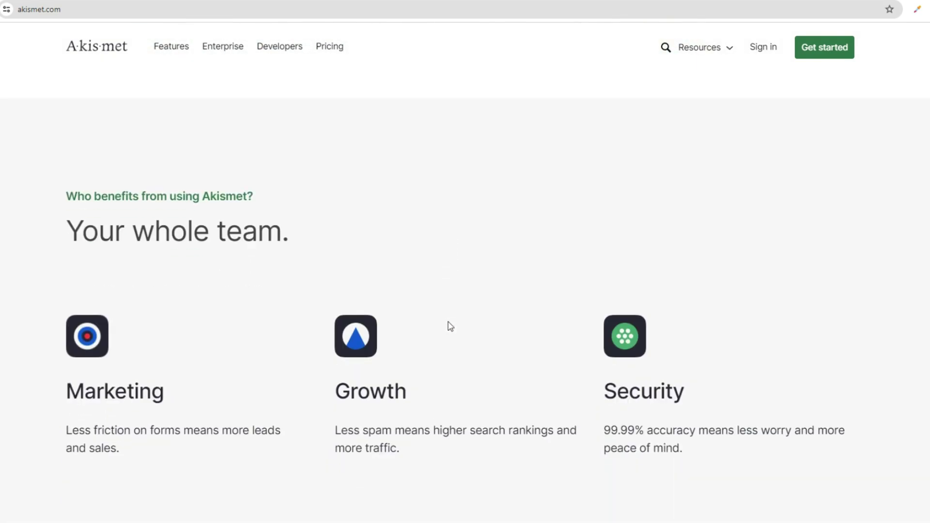
{"action": "scroll", "coordinate": [448, 327], "scroll_direction": "down", "scroll_amount": 2}
{"action": "scroll", "coordinate": [449, 327], "scroll_direction": "down", "scroll_amount": 1}
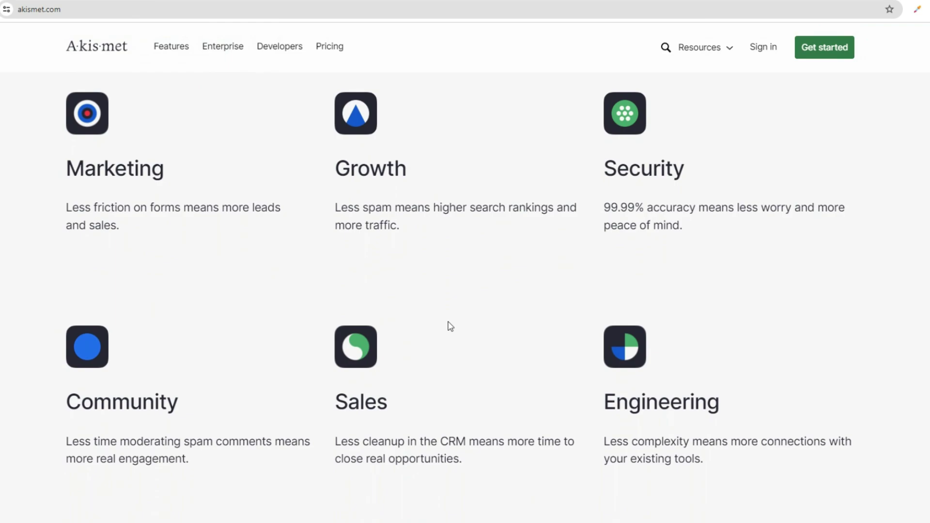
{"action": "scroll", "coordinate": [448, 327], "scroll_direction": "down", "scroll_amount": 3}
{"action": "scroll", "coordinate": [448, 327], "scroll_direction": "down", "scroll_amount": 2}
{"action": "scroll", "coordinate": [449, 326], "scroll_direction": "down", "scroll_amount": 3}
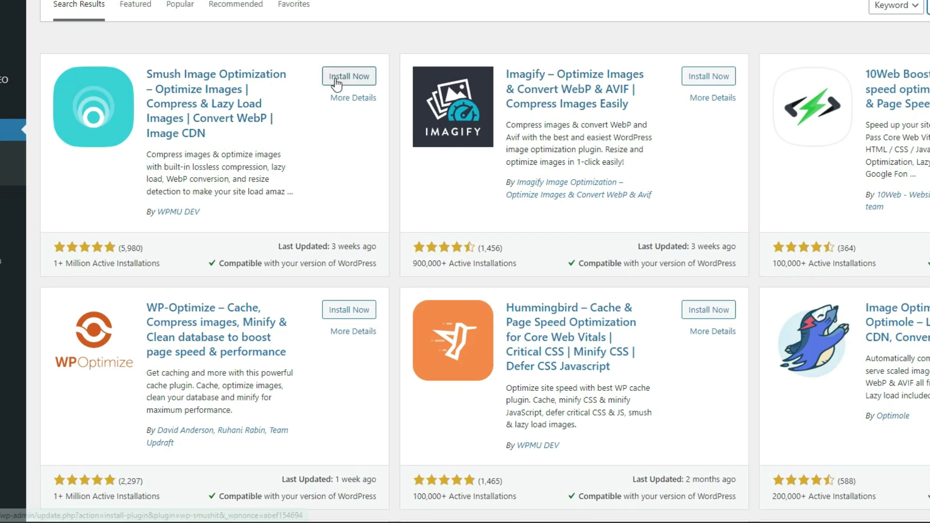
Install Smush and turn on its Resize option for large uploaded images
{"action": "left_click", "coordinate": [333, 80]}
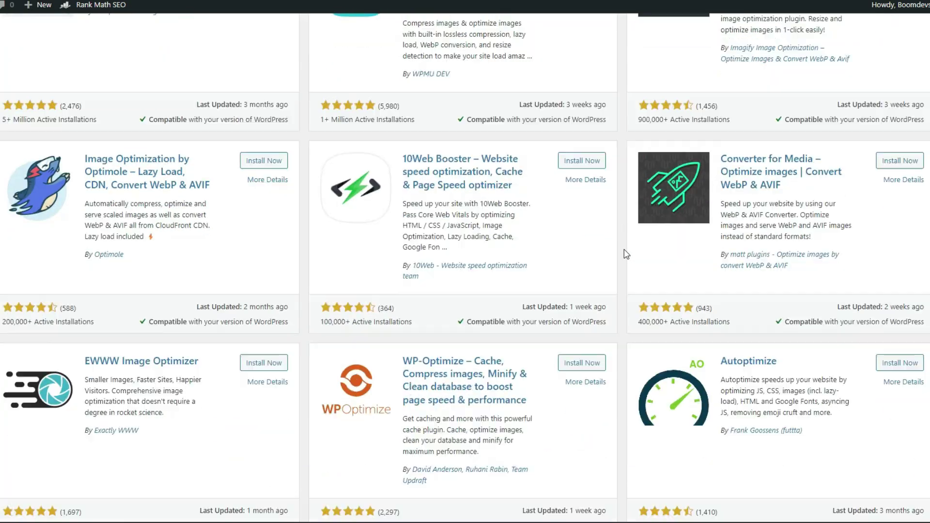
{"action": "scroll", "coordinate": [625, 254], "scroll_direction": "down", "scroll_amount": 3}
{"action": "scroll", "coordinate": [625, 254], "scroll_direction": "down", "scroll_amount": 4}
{"action": "scroll", "coordinate": [625, 254], "scroll_direction": "down", "scroll_amount": 2}
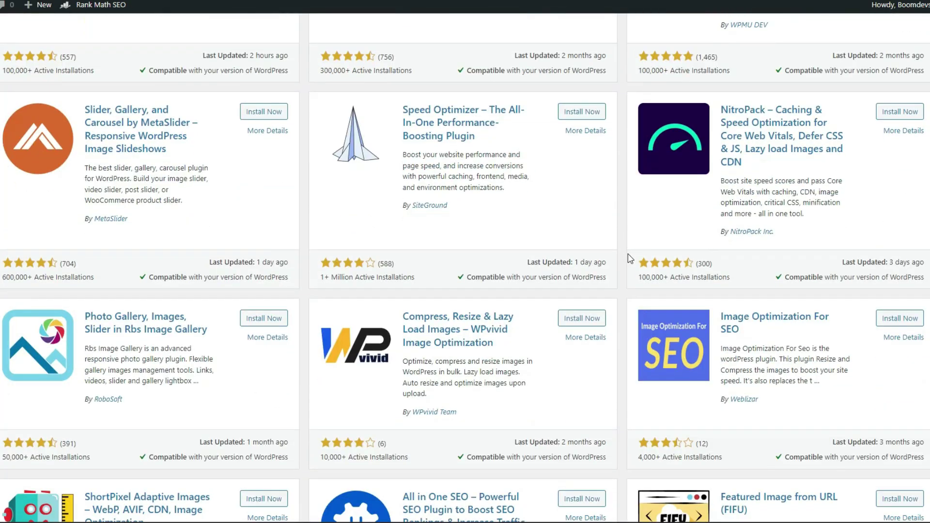
{"action": "scroll", "coordinate": [629, 258], "scroll_direction": "down", "scroll_amount": 3}
{"action": "scroll", "coordinate": [629, 258], "scroll_direction": "up", "scroll_amount": 6}
{"action": "scroll", "coordinate": [629, 258], "scroll_direction": "up", "scroll_amount": 5}
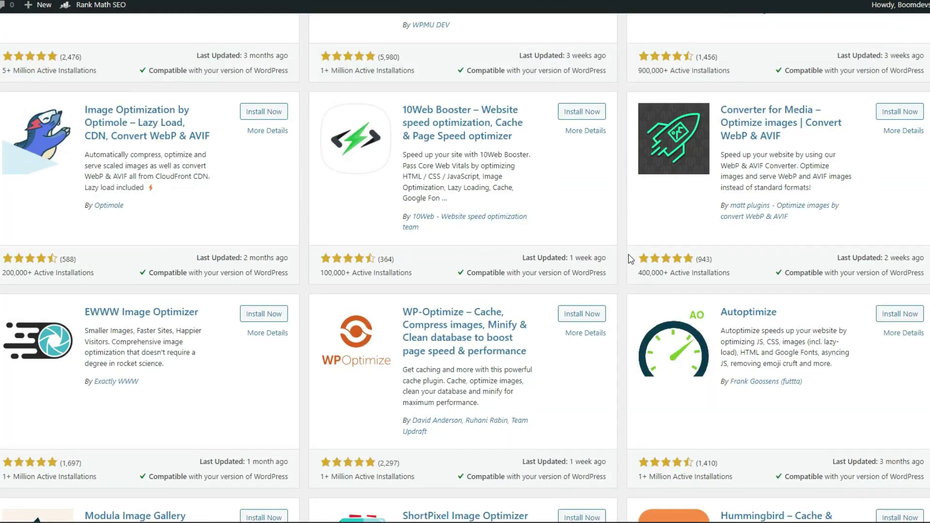
{"action": "scroll", "coordinate": [630, 258], "scroll_direction": "up", "scroll_amount": 3}
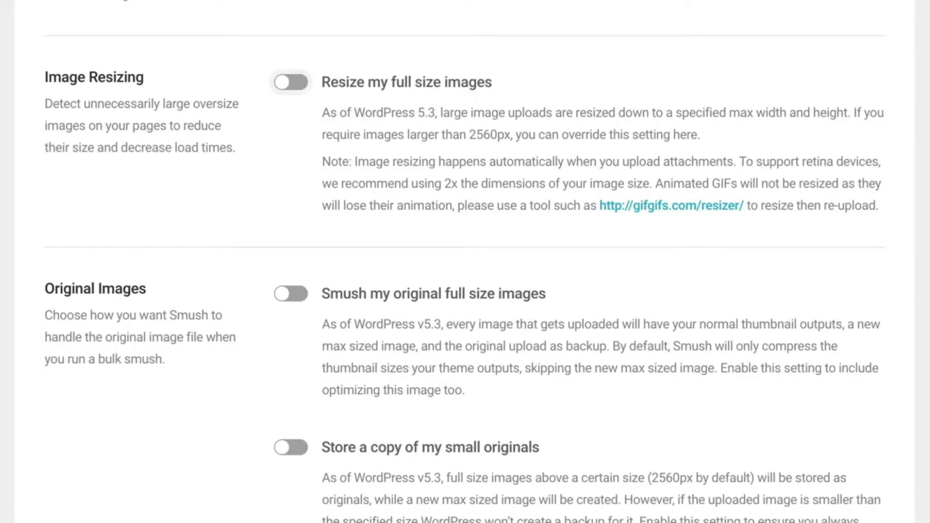
{"action": "left_click", "coordinate": [291, 81]}
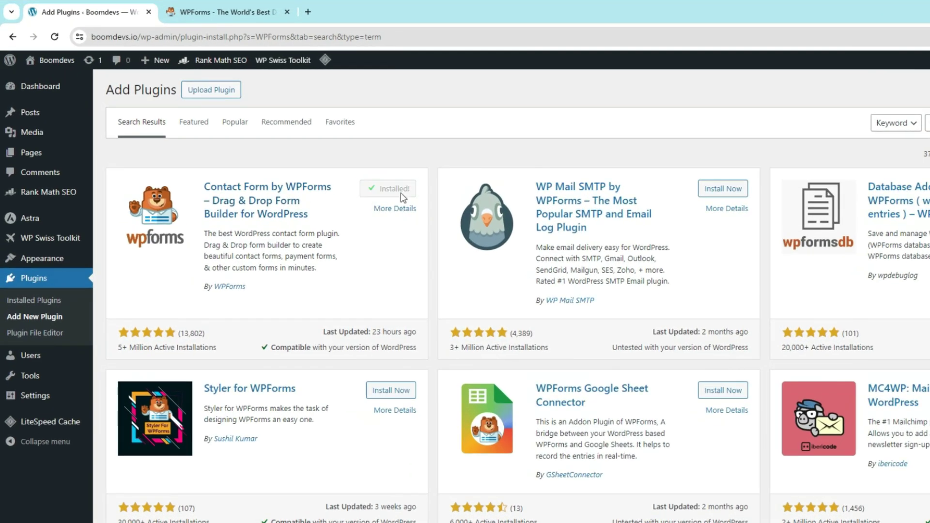
{"action": "scroll", "coordinate": [372, 328], "scroll_direction": "down", "scroll_amount": 5}
{"action": "scroll", "coordinate": [370, 328], "scroll_direction": "down", "scroll_amount": 3}
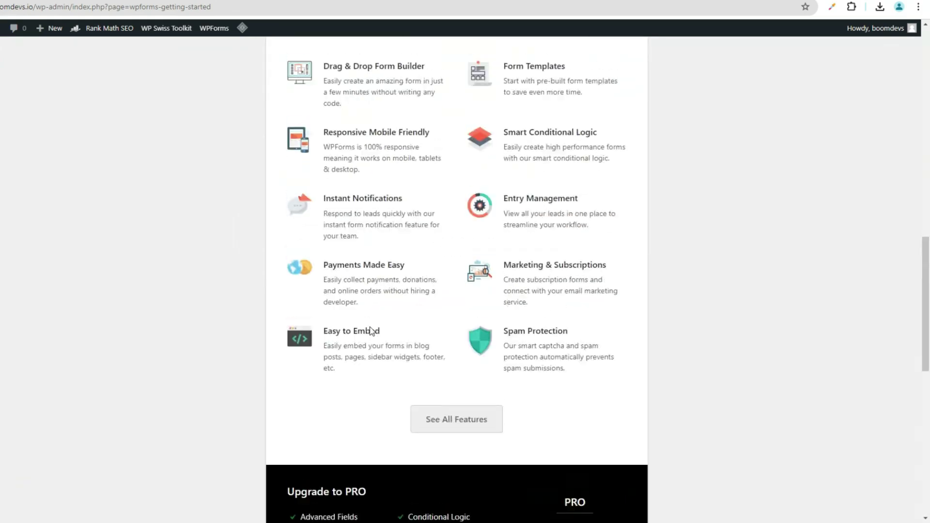
{"action": "scroll", "coordinate": [370, 332], "scroll_direction": "up", "scroll_amount": 8}
Create a form from the Stall Holder Application Form template and inspect its Name field
{"action": "left_click", "coordinate": [370, 331]}
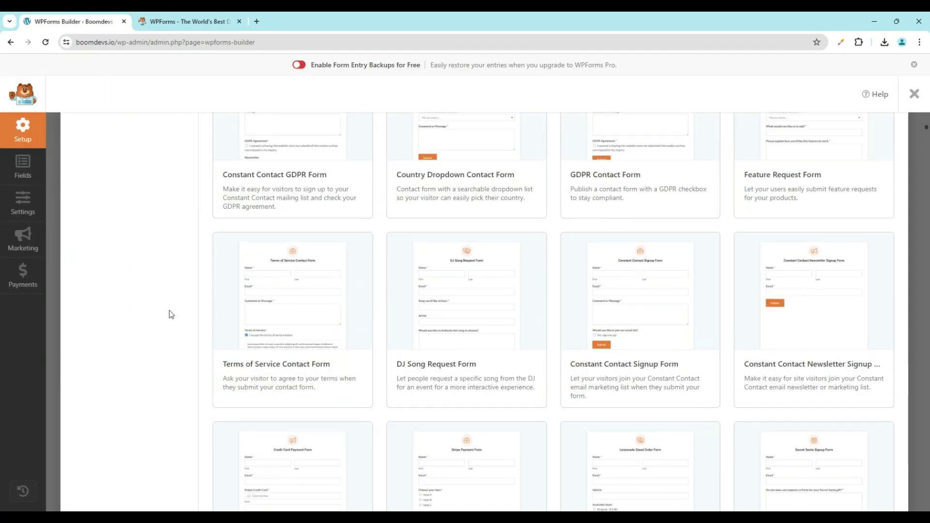
{"action": "scroll", "coordinate": [614, 365], "scroll_direction": "down", "scroll_amount": 5}
{"action": "scroll", "coordinate": [255, 429], "scroll_direction": "down", "scroll_amount": 8}
{"action": "scroll", "coordinate": [247, 367], "scroll_direction": "up", "scroll_amount": 2}
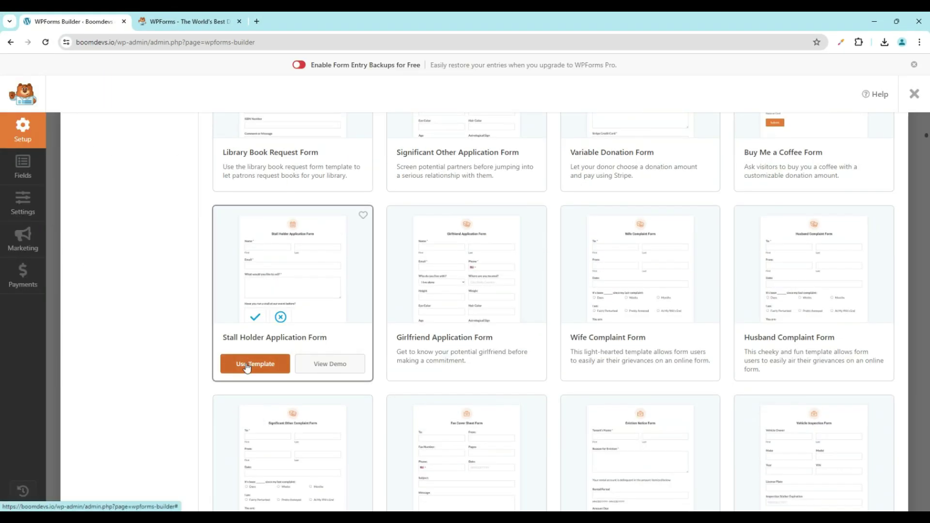
{"action": "left_click", "coordinate": [270, 369]}
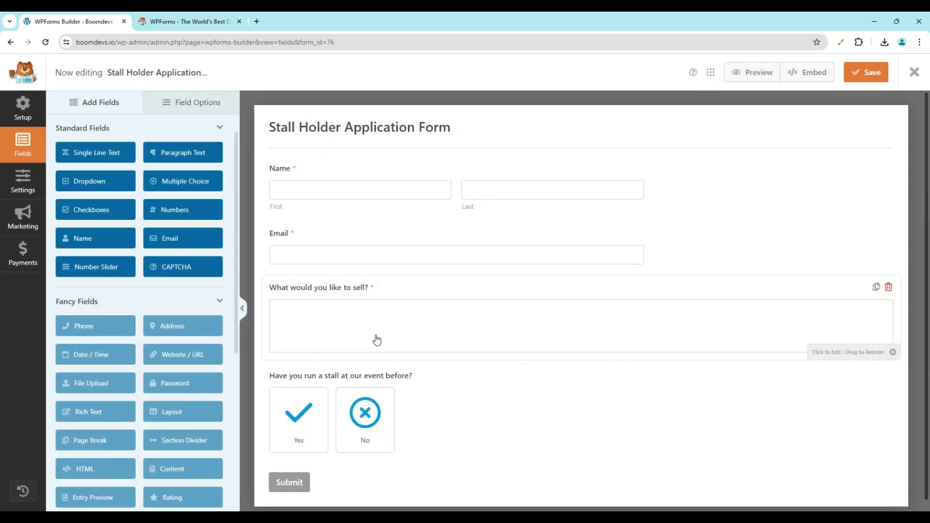
{"action": "left_click", "coordinate": [398, 216]}
Browse the form's Settings, Marketing, Payments and Fields panels, selecting the stall experience question
{"action": "left_click", "coordinate": [22, 203]}
{"action": "left_click", "coordinate": [22, 240]}
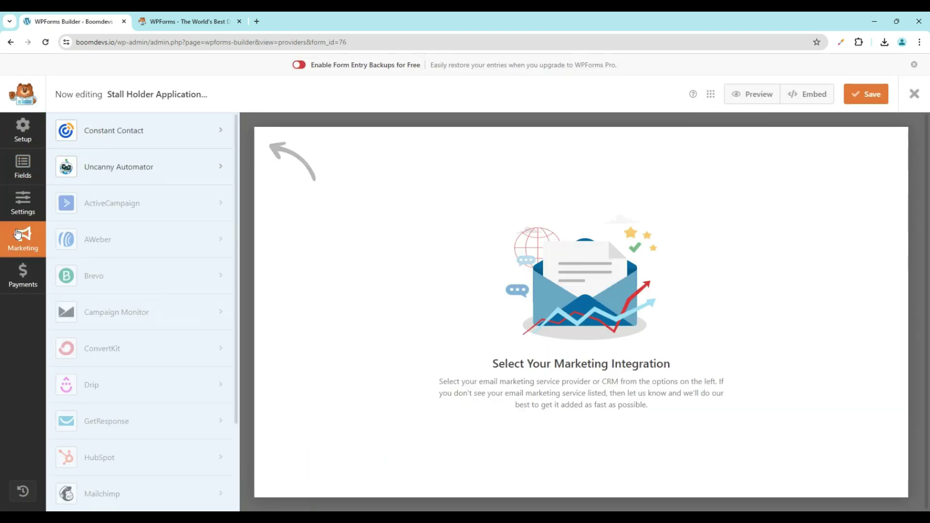
{"action": "scroll", "coordinate": [100, 307], "scroll_direction": "down", "scroll_amount": 3}
{"action": "left_click", "coordinate": [23, 275]}
{"action": "left_click", "coordinate": [23, 166]}
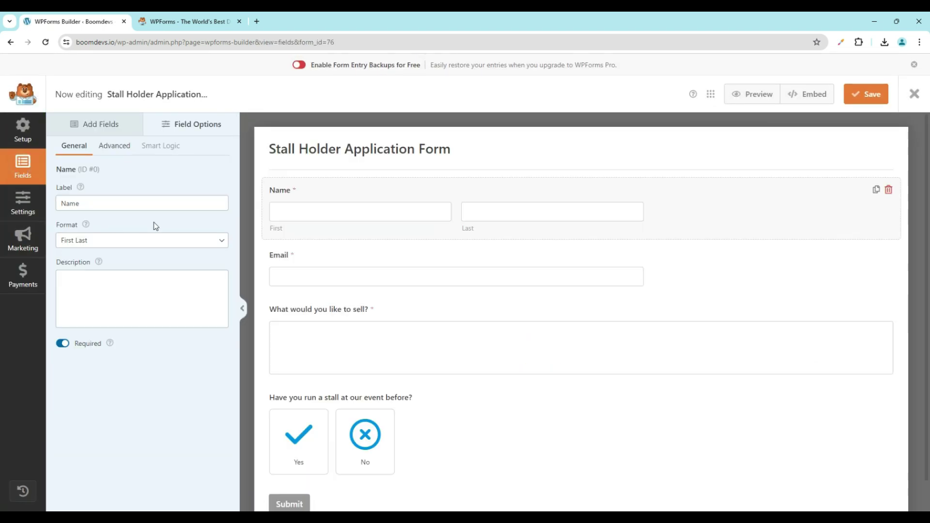
{"action": "left_click", "coordinate": [98, 124]}
{"action": "scroll", "coordinate": [152, 264], "scroll_direction": "down", "scroll_amount": 5}
{"action": "scroll", "coordinate": [134, 193], "scroll_direction": "up", "scroll_amount": 5}
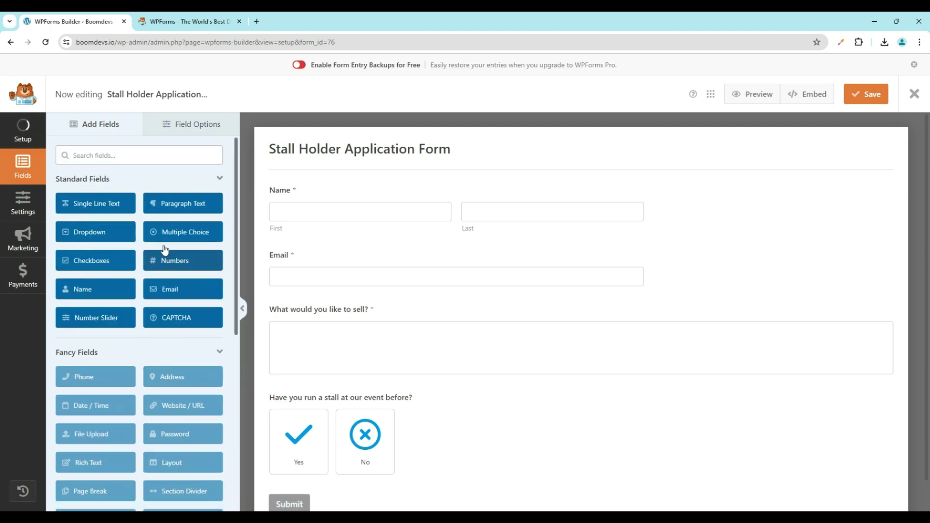
{"action": "scroll", "coordinate": [200, 313], "scroll_direction": "down", "scroll_amount": 2}
{"action": "left_click", "coordinate": [18, 169]}
{"action": "scroll", "coordinate": [307, 415], "scroll_direction": "down", "scroll_amount": 1}
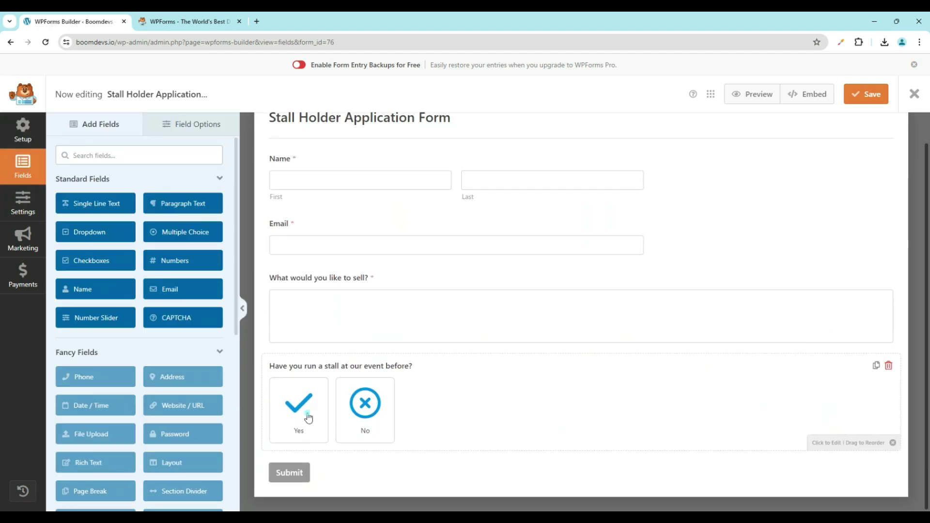
{"action": "left_click", "coordinate": [342, 418]}
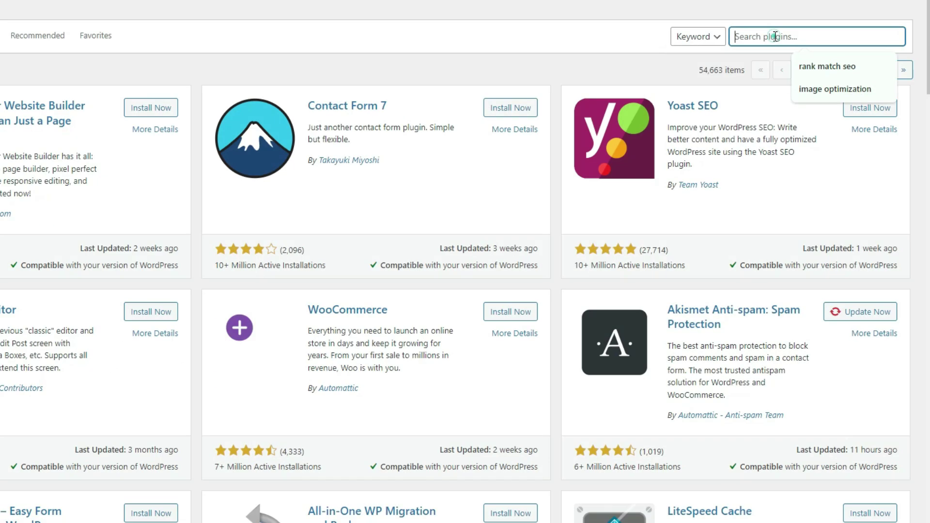
{"action": "type", "text": "UpdraftPlus"}
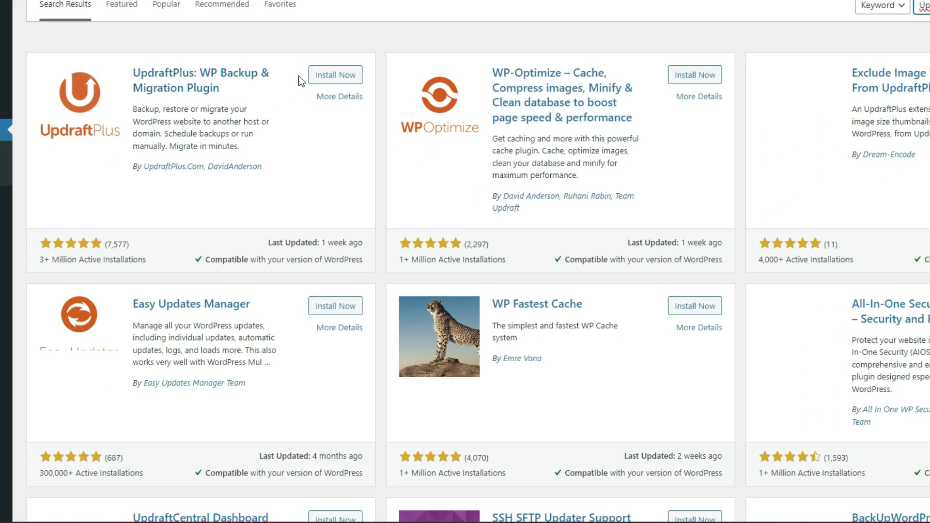
Install UpdraftPlus from the search results and activate it
{"action": "left_click", "coordinate": [326, 77]}
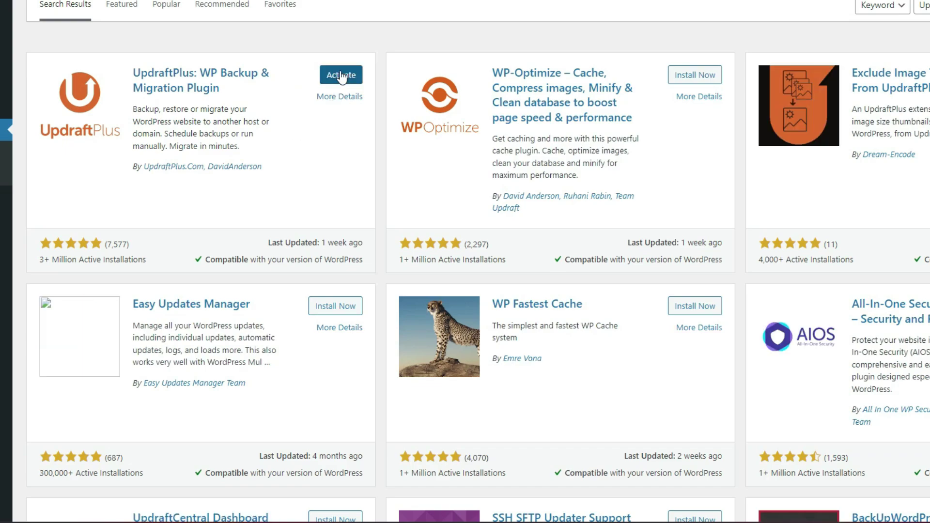
{"action": "left_click", "coordinate": [341, 76]}
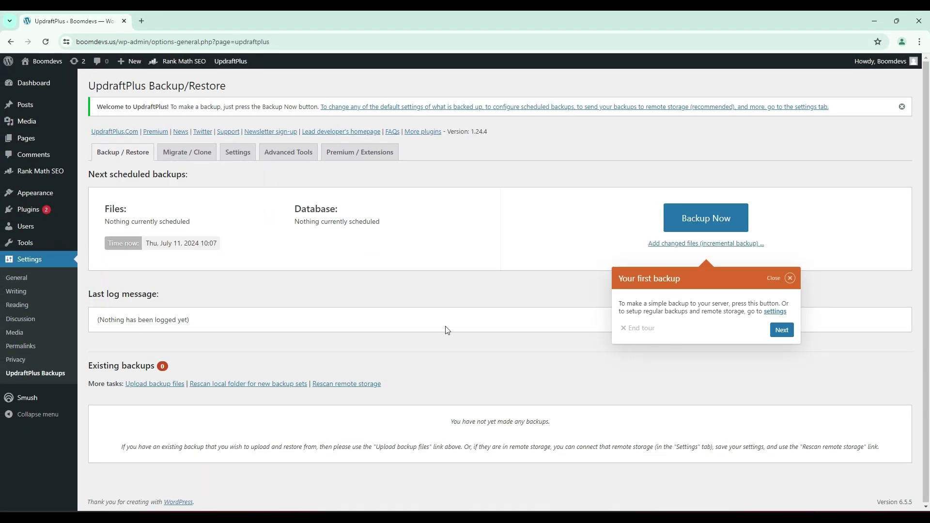
Look over the UpdraftPlus Settings and Migrate / Clone tabs, then back up the database and files
{"action": "left_click", "coordinate": [778, 331]}
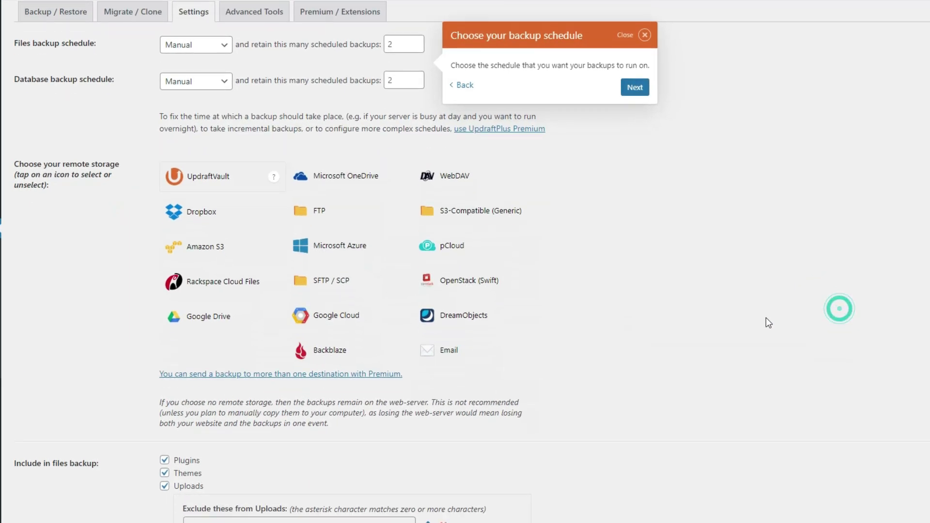
{"action": "scroll", "coordinate": [560, 269], "scroll_direction": "down", "scroll_amount": 3}
{"action": "scroll", "coordinate": [560, 270], "scroll_direction": "down", "scroll_amount": 2}
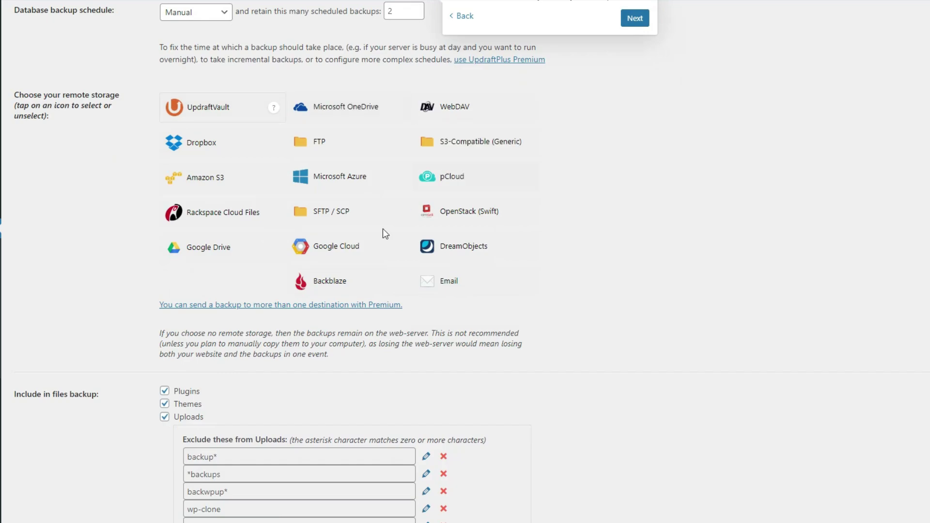
{"action": "scroll", "coordinate": [302, 295], "scroll_direction": "down", "scroll_amount": 4}
{"action": "scroll", "coordinate": [302, 296], "scroll_direction": "down", "scroll_amount": 3}
{"action": "scroll", "coordinate": [302, 296], "scroll_direction": "down", "scroll_amount": 3}
{"action": "scroll", "coordinate": [278, 231], "scroll_direction": "up", "scroll_amount": 10}
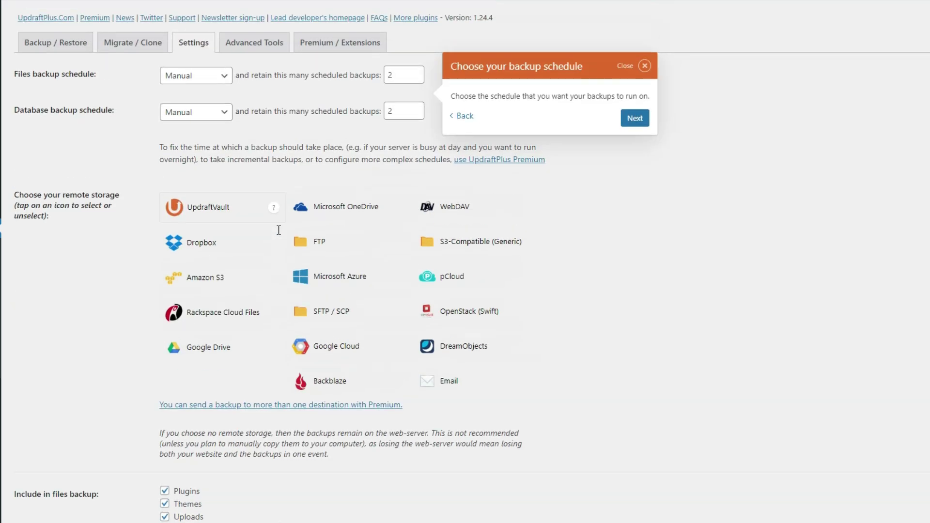
{"action": "scroll", "coordinate": [278, 230], "scroll_direction": "up", "scroll_amount": 1}
{"action": "left_click", "coordinate": [141, 108]}
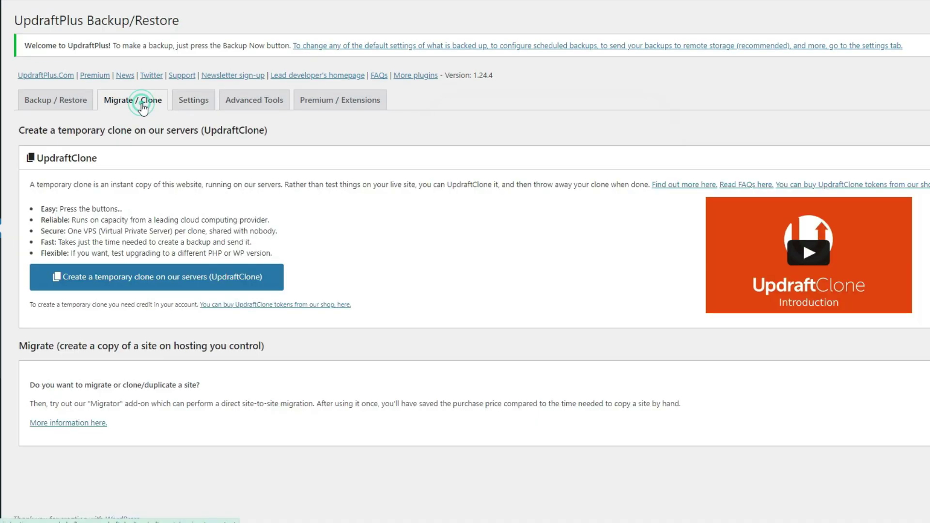
{"action": "left_click", "coordinate": [67, 102]}
{"action": "left_click", "coordinate": [755, 179]}
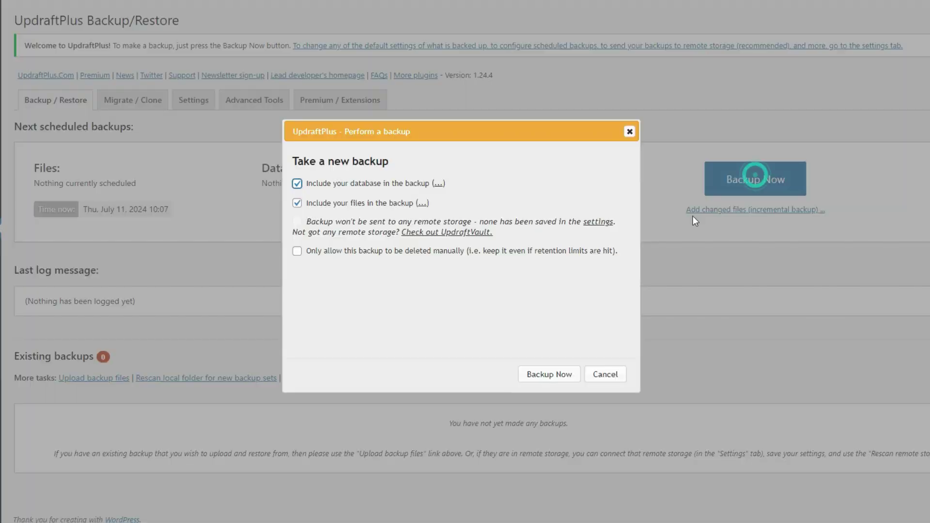
{"action": "left_click", "coordinate": [548, 375]}
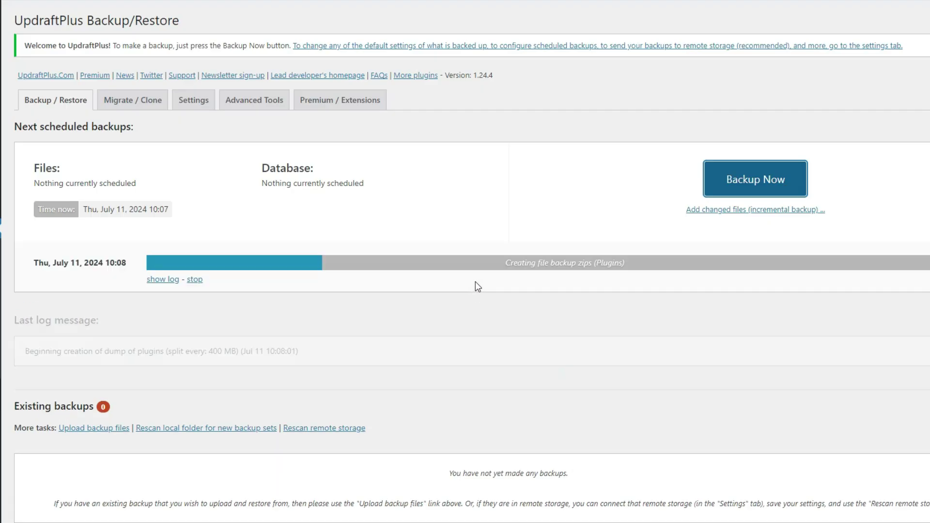